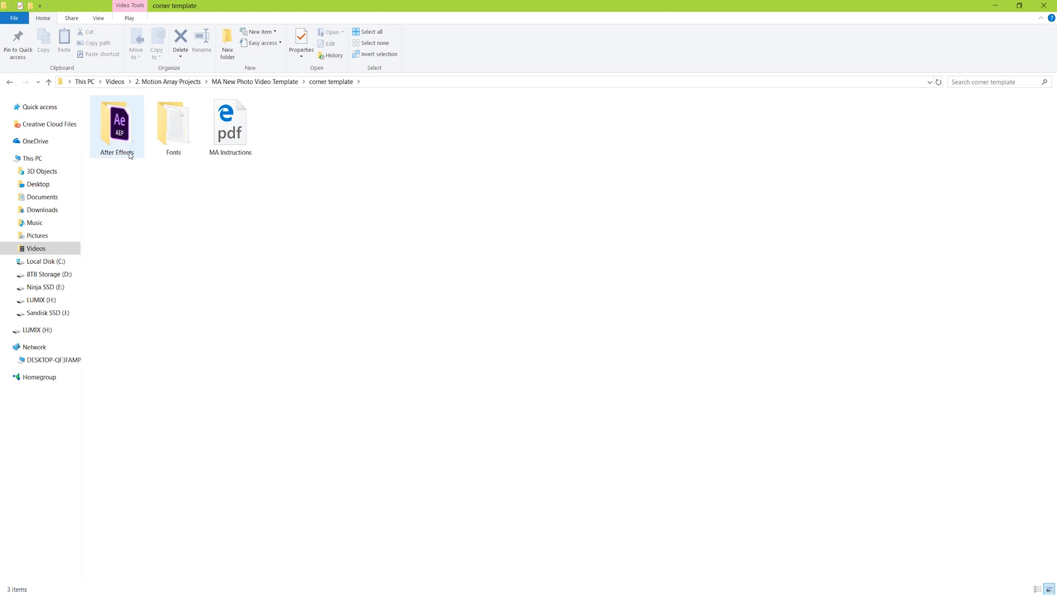
Open the Corner Slideshow project from the After Effects folder and scrub its preview
double_click(115, 124)
left_click(116, 142)
double_click(115, 143)
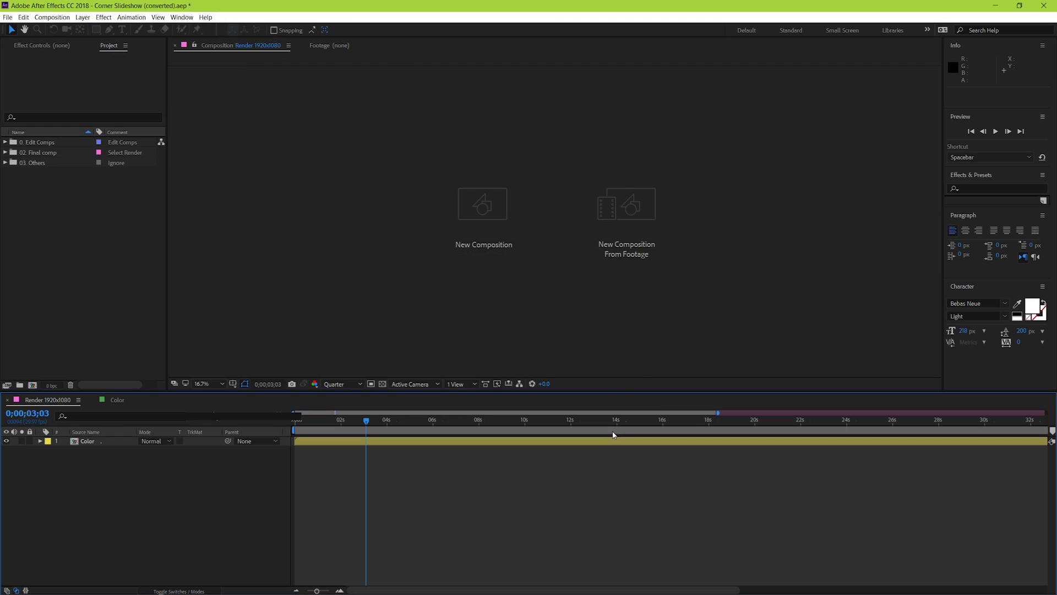
scroll(512, 281, "up", 1)
scroll(512, 281, "up", 2)
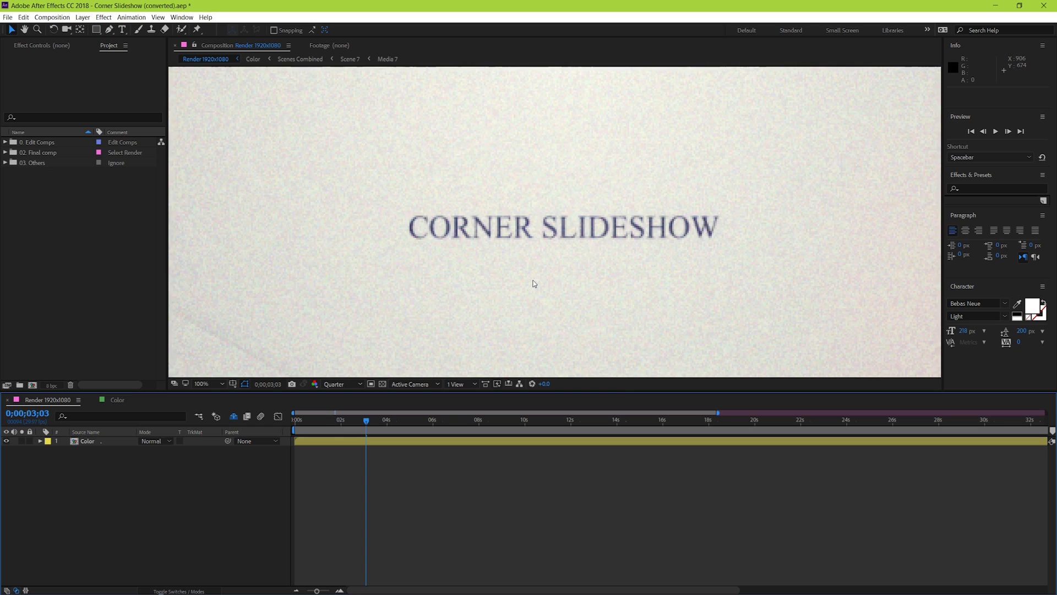
scroll(533, 284, "down", 1)
mouse_move(358, 418)
left_mouse_down()
mouse_move(615, 408)
mouse_move(341, 411)
left_mouse_up()
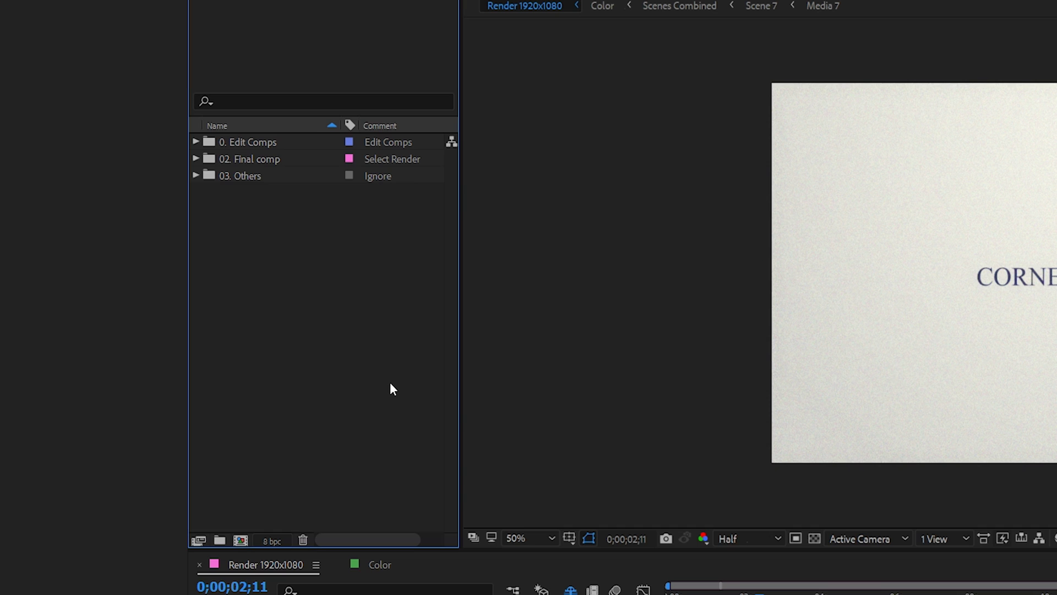
Browse the Edit Comps, Final comp and Others folders, then expand 0. Edit Comps
left_click(518, 233)
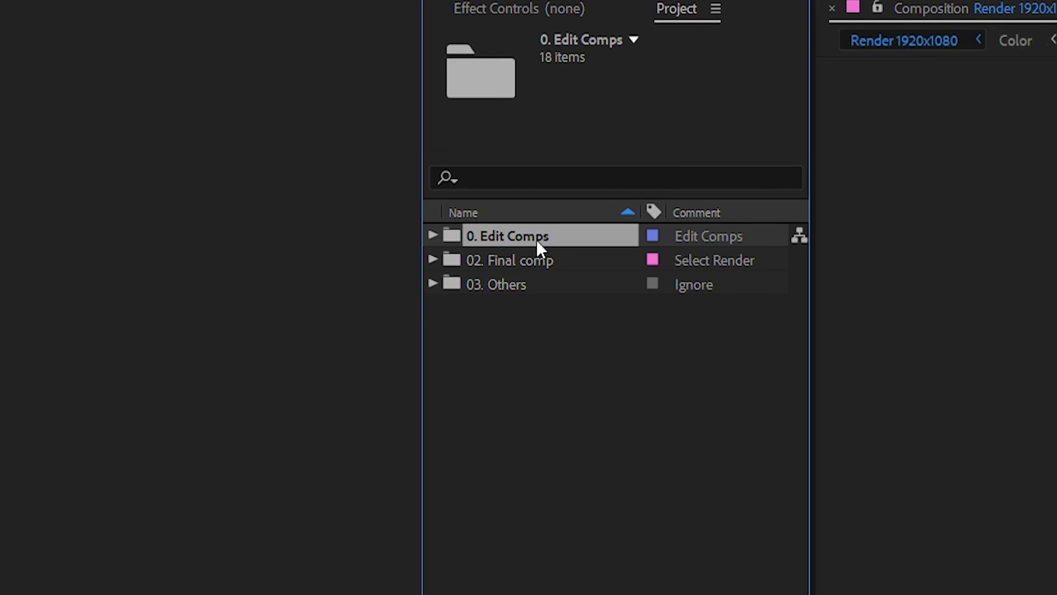
left_click(578, 261)
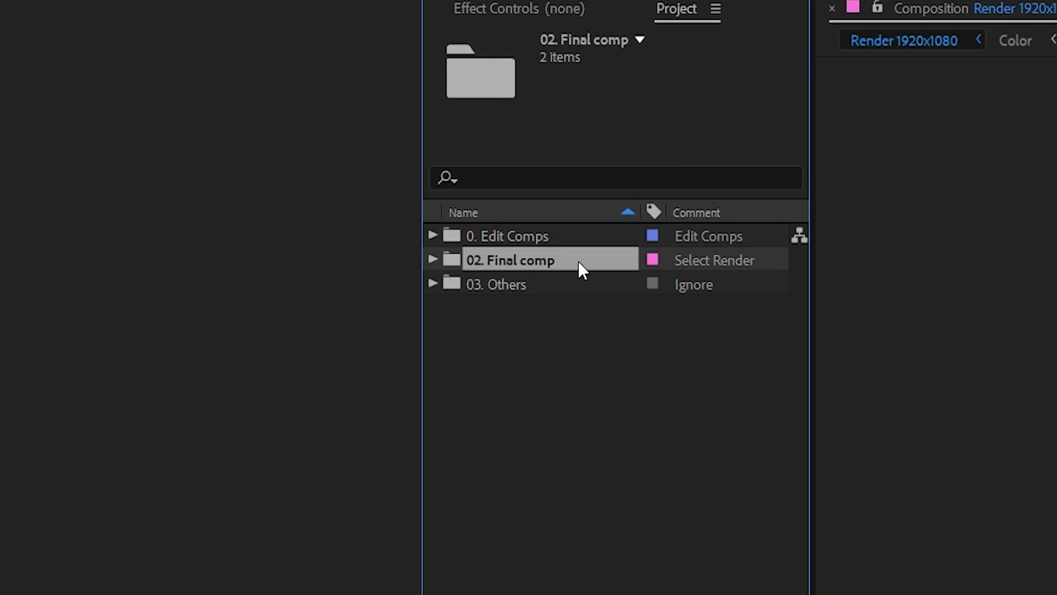
left_click(586, 281)
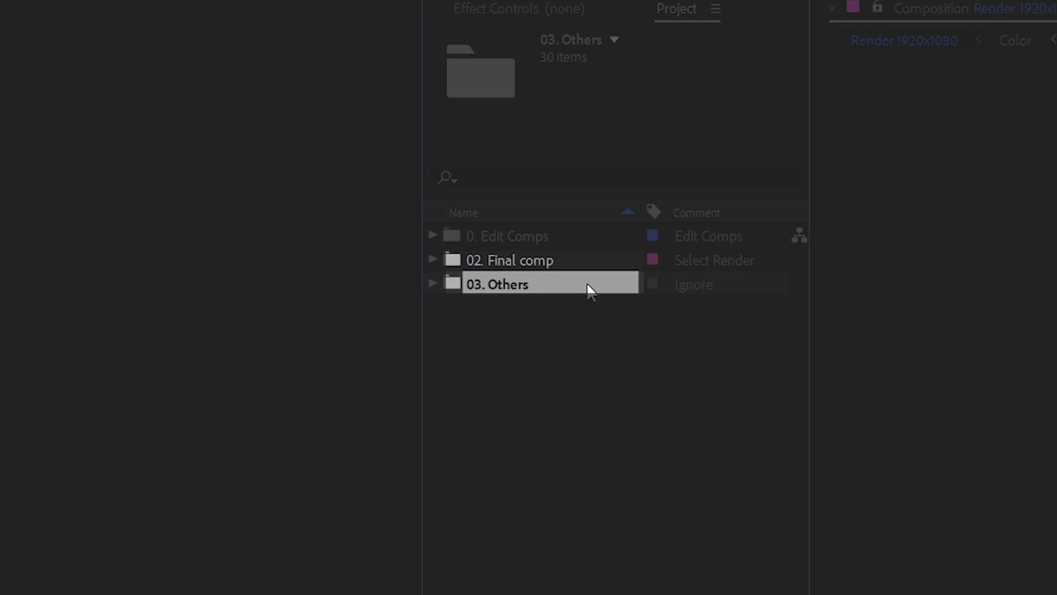
left_click(571, 239)
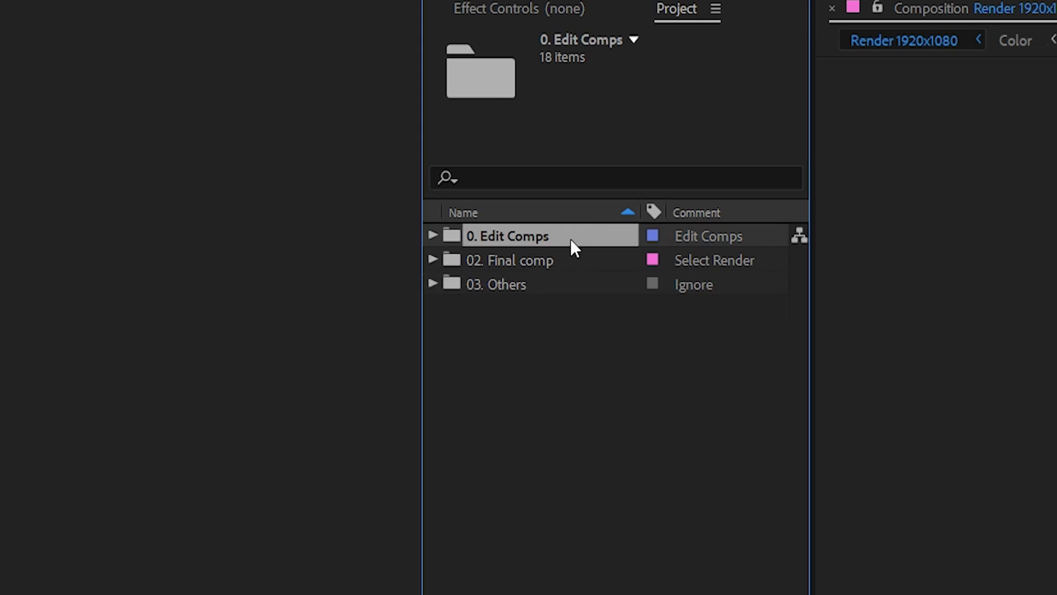
left_click(432, 236)
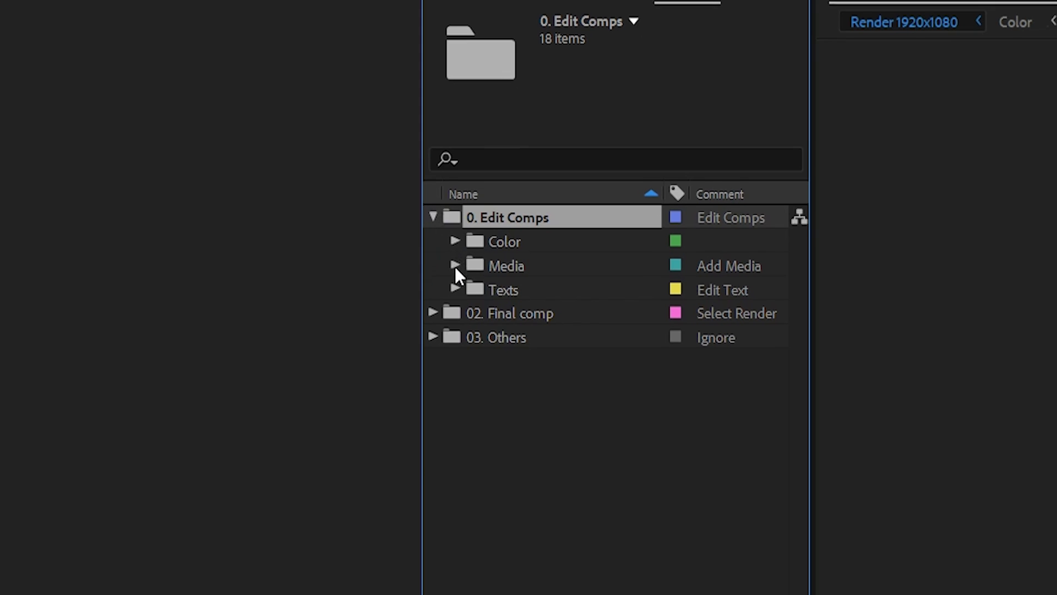
Expand the Media folder to list Media 1–7, scrub ahead, and cancel an Import File dialog
left_click(454, 256)
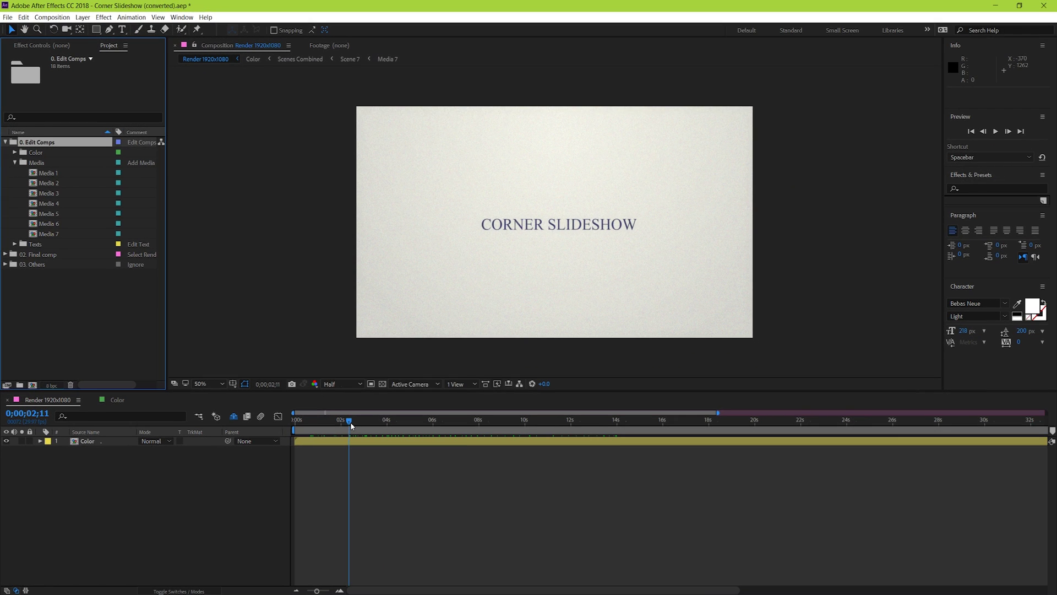
left_click_drag(350, 422, 435, 429)
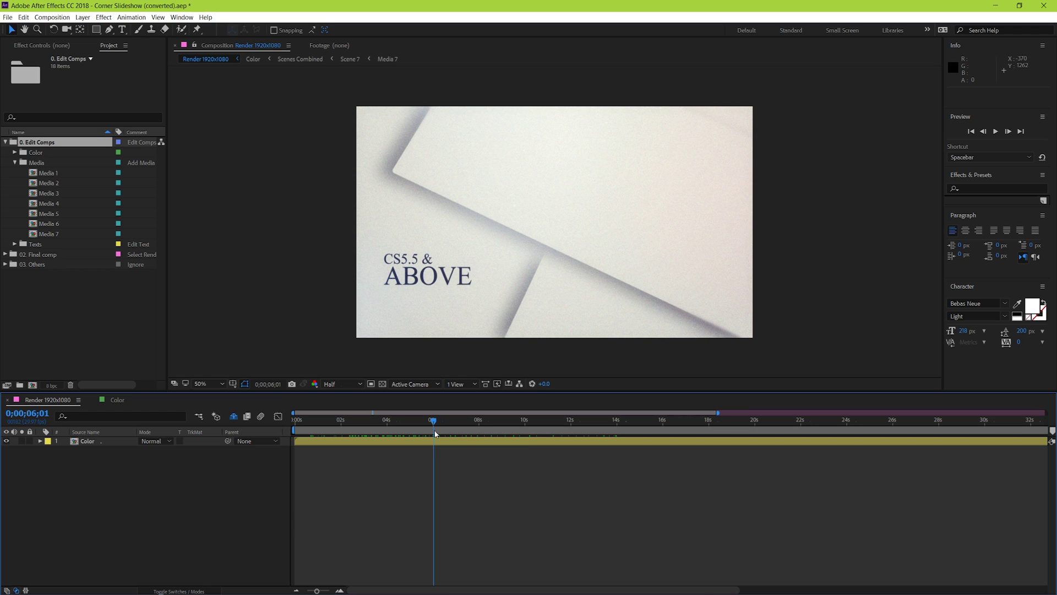
double_click(90, 320)
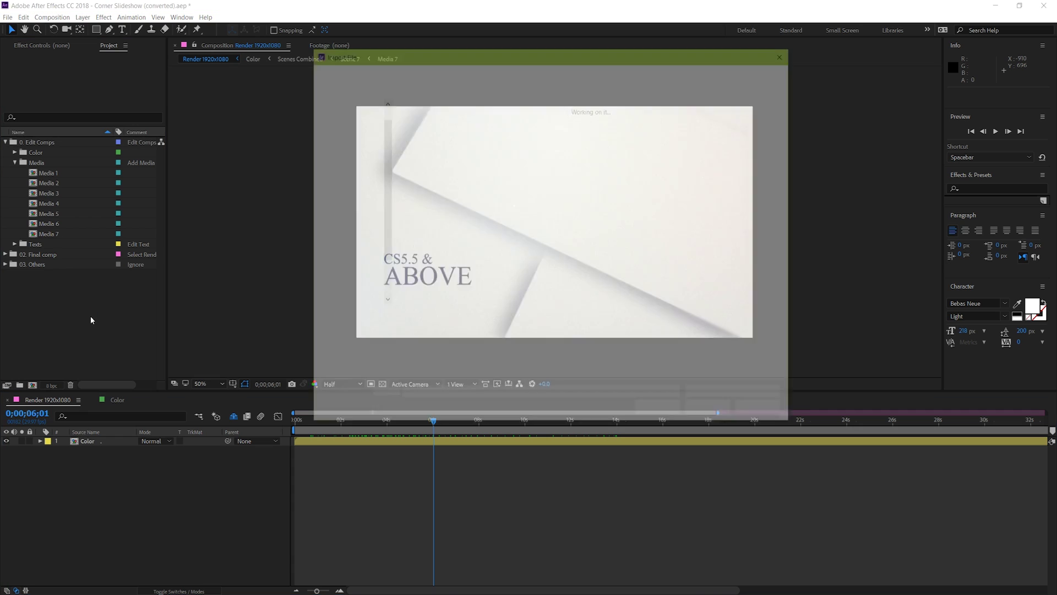
left_click(767, 411)
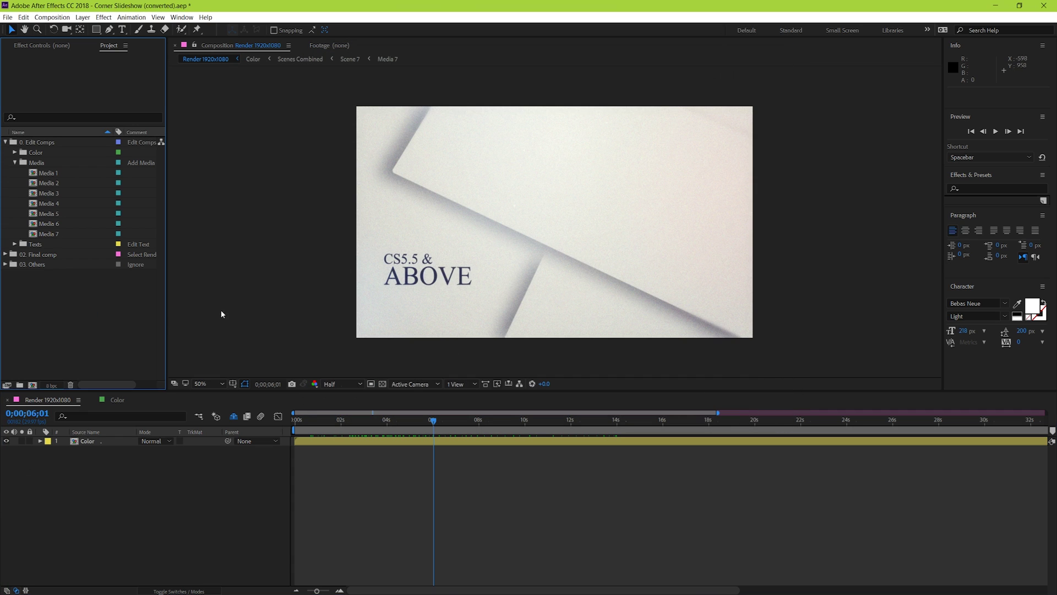
Import all four ELEMENTS files, three JPG photos and P1150249.avi, via Import > File
right_click(101, 319)
mouse_move(126, 367)
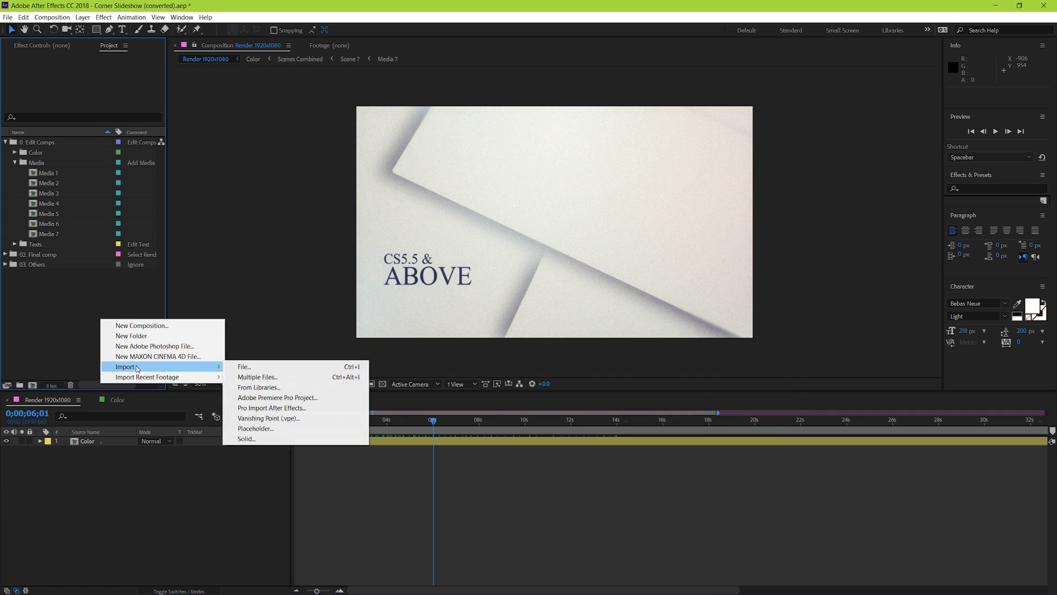
left_click(245, 366)
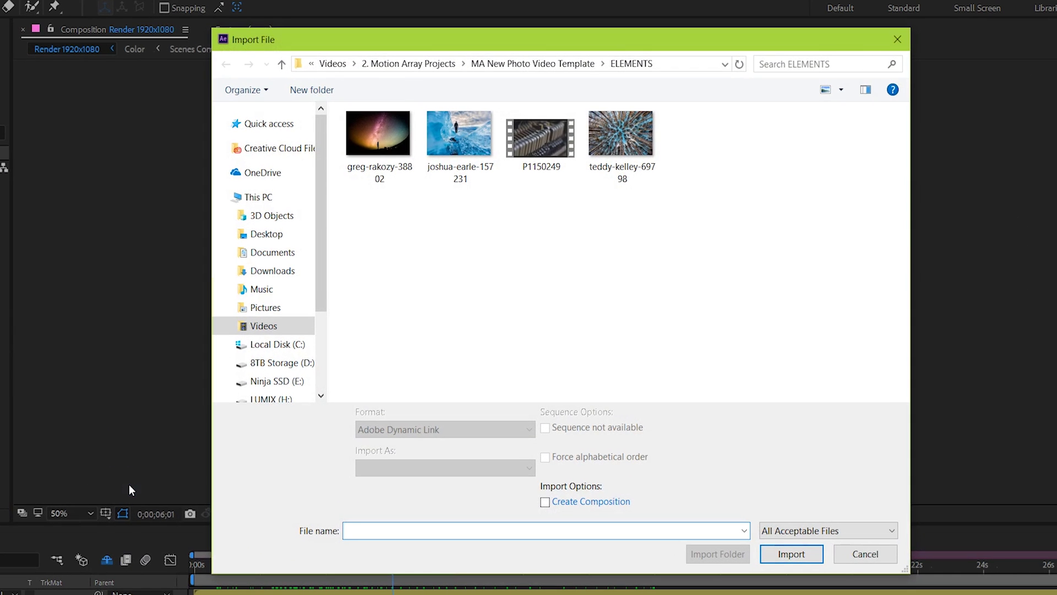
left_click(282, 63)
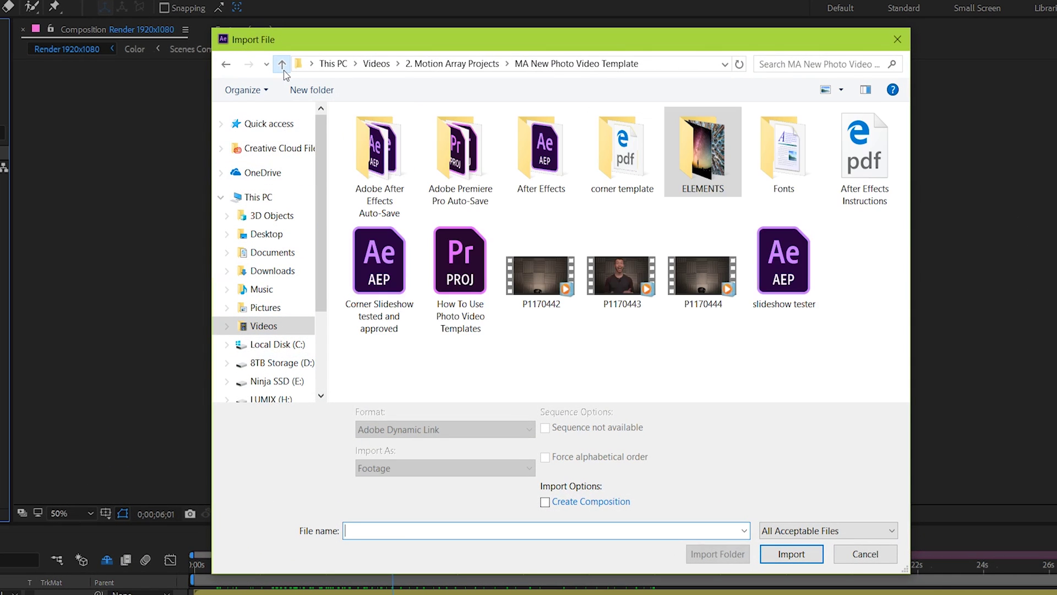
double_click(702, 157)
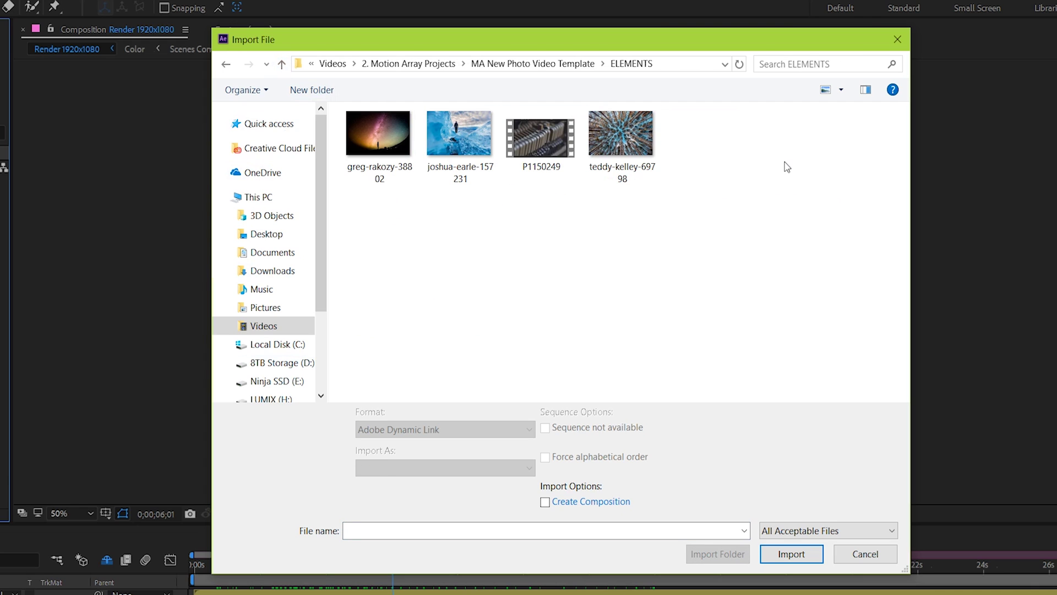
left_click_drag(769, 158, 378, 113)
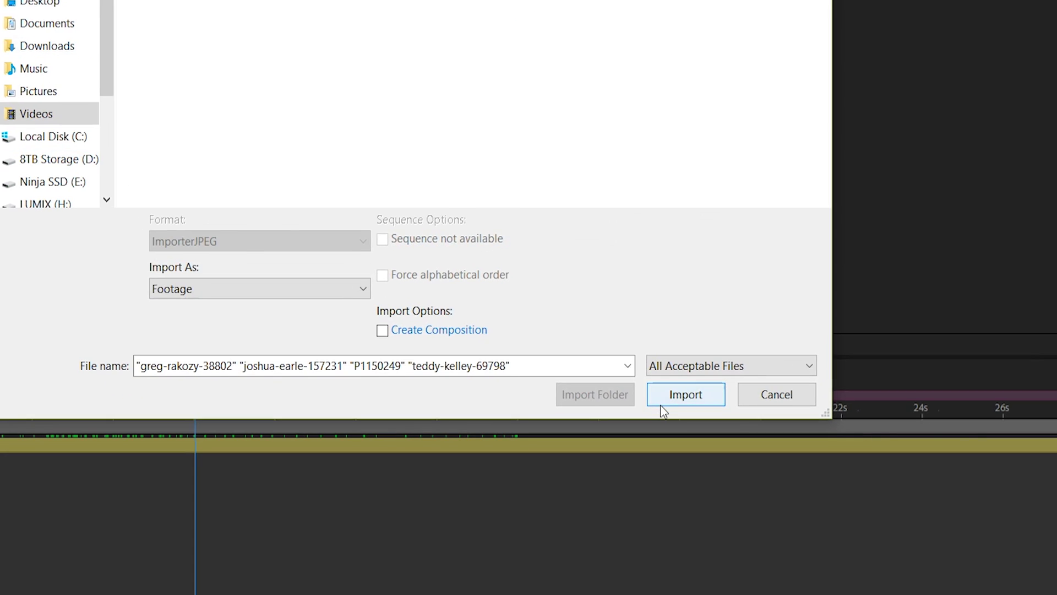
left_click(686, 411)
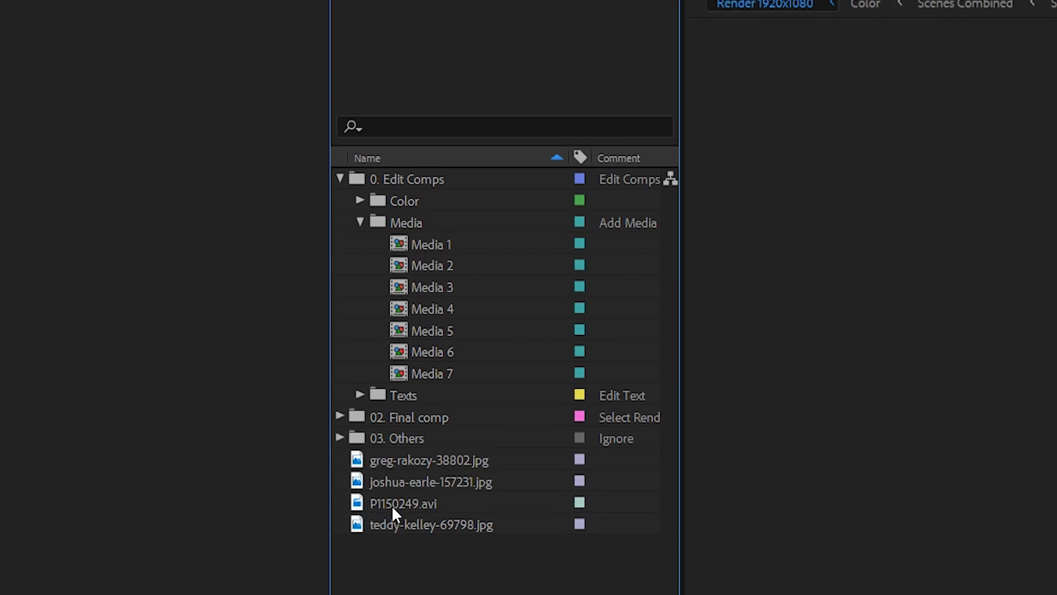
Place greg-rakozy-38802.jpg in Media 1, scale it down to fill the frame and nudge it upward
left_click(392, 504)
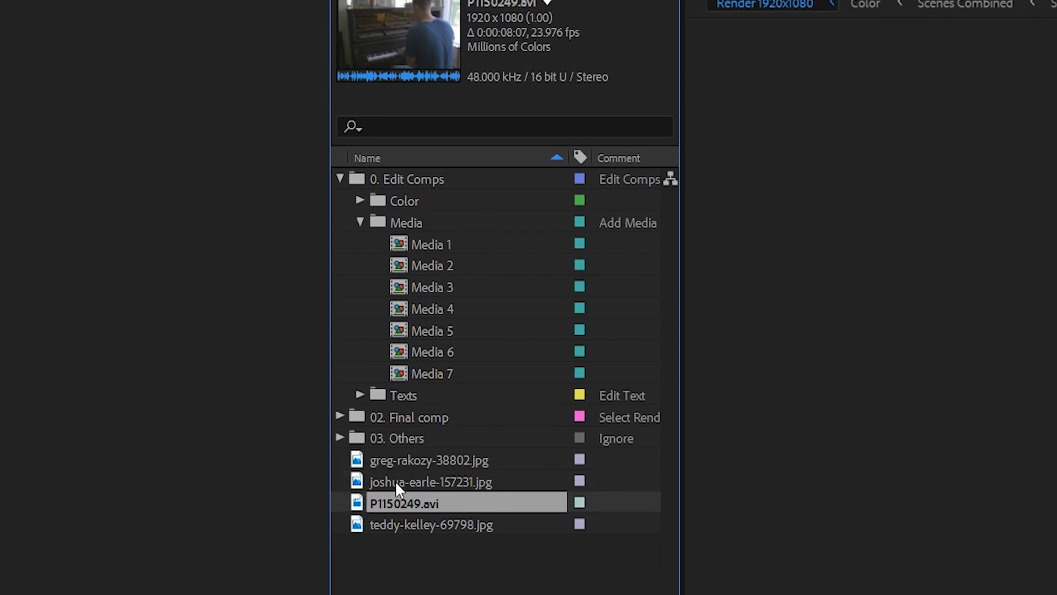
left_click(395, 480)
left_click(402, 460)
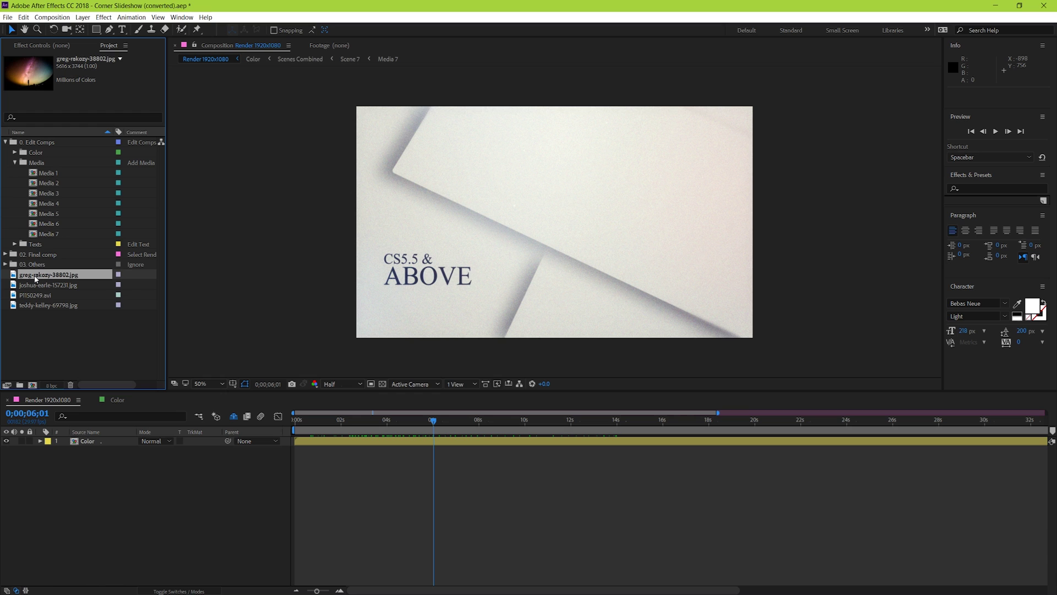
left_click_drag(35, 278, 52, 174)
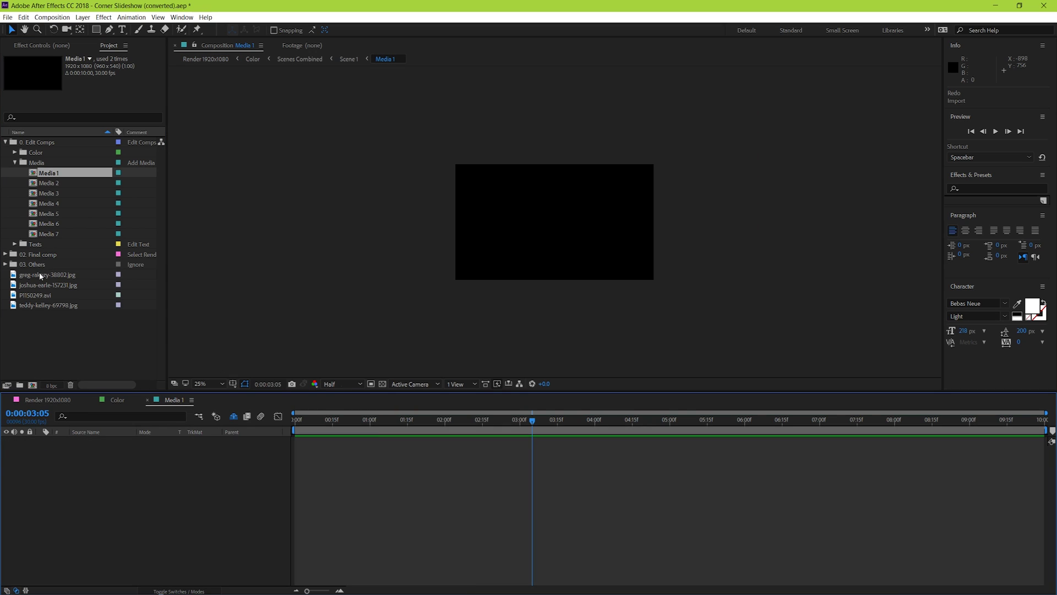
left_click_drag(40, 275, 75, 476)
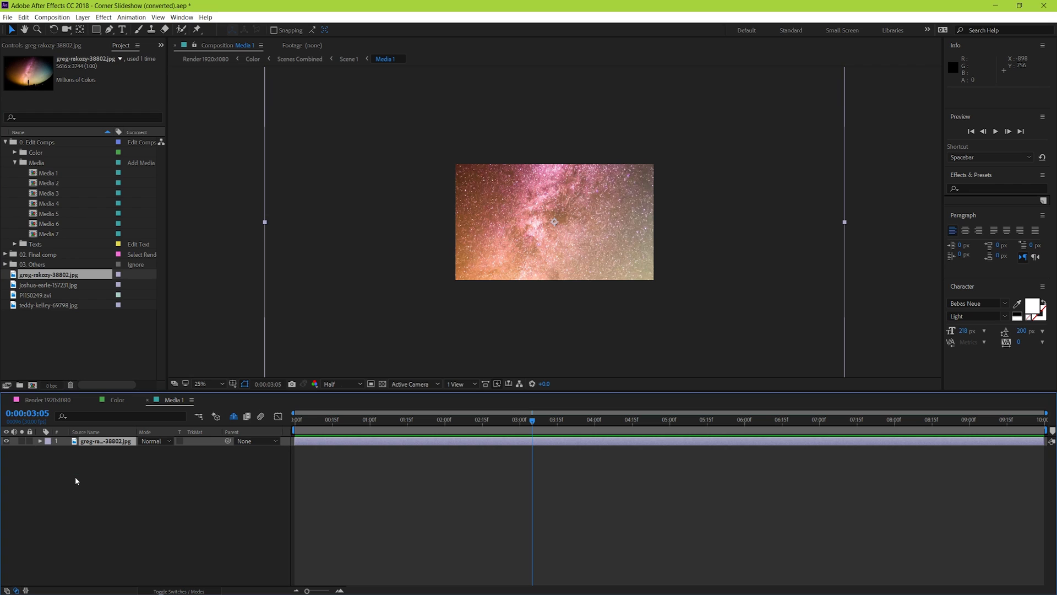
scroll(352, 243, "down", 1)
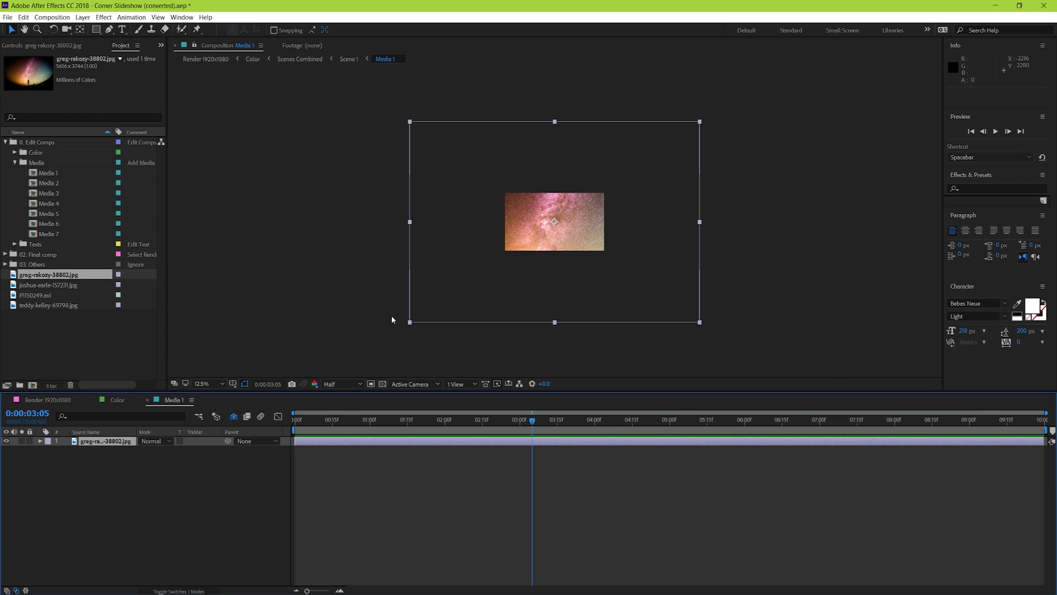
mouse_move(410, 322)
left_mouse_down()
mouse_move(444, 299)
mouse_move(447, 258)
left_mouse_up()
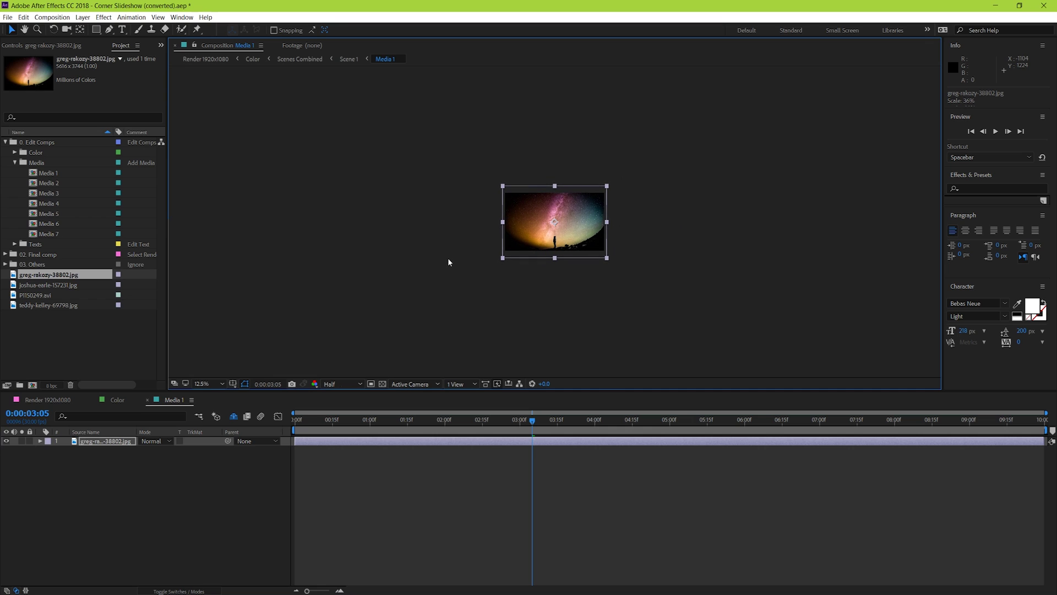
scroll(501, 246, "up", 2)
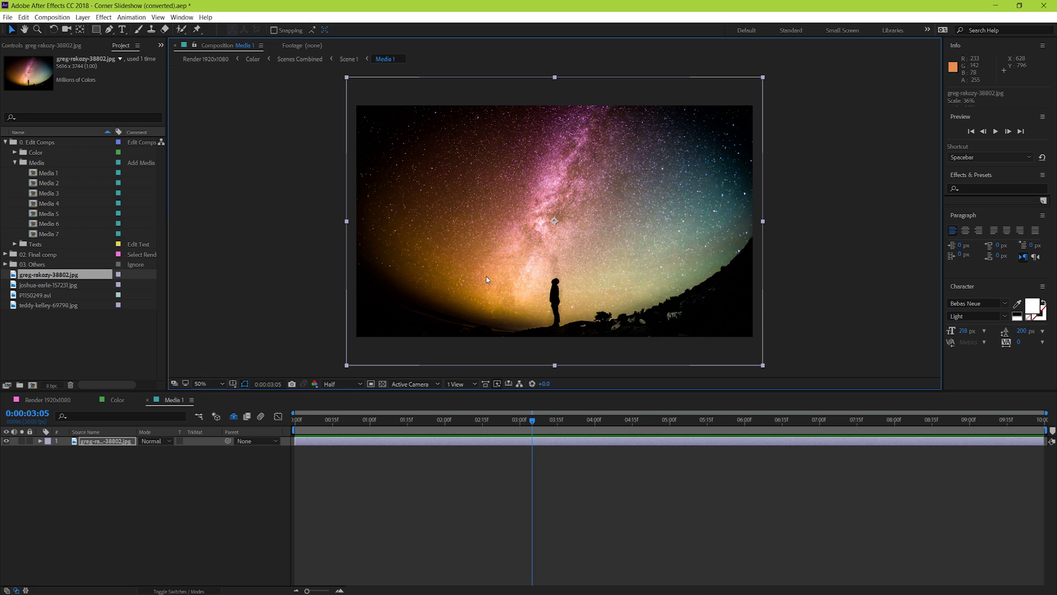
left_click_drag(485, 275, 484, 252)
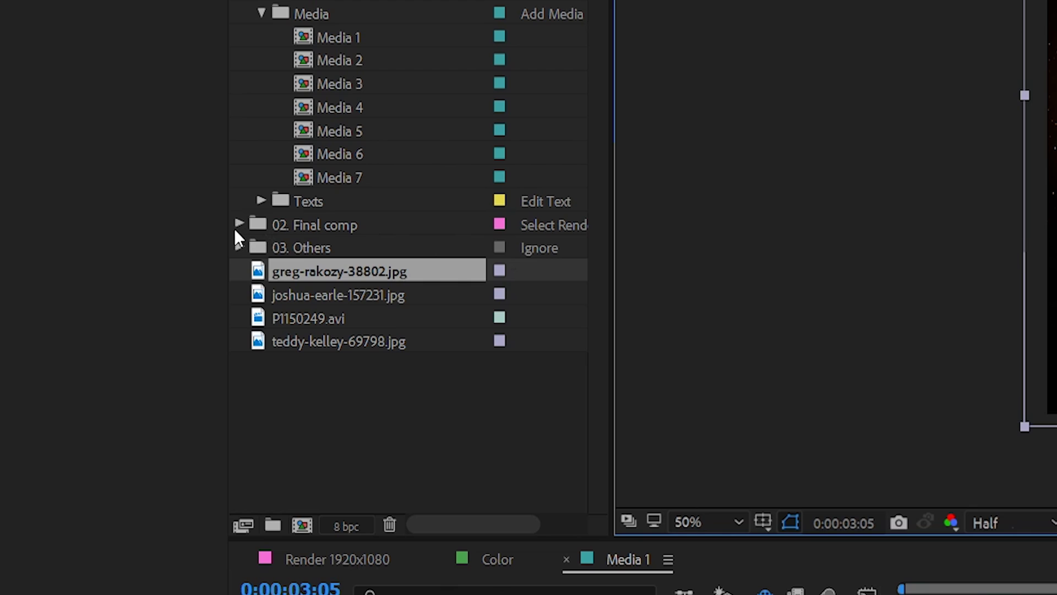
Open Render 1920x1080 from 02. Final comp and scrub to preview the starry photo
left_click(239, 225)
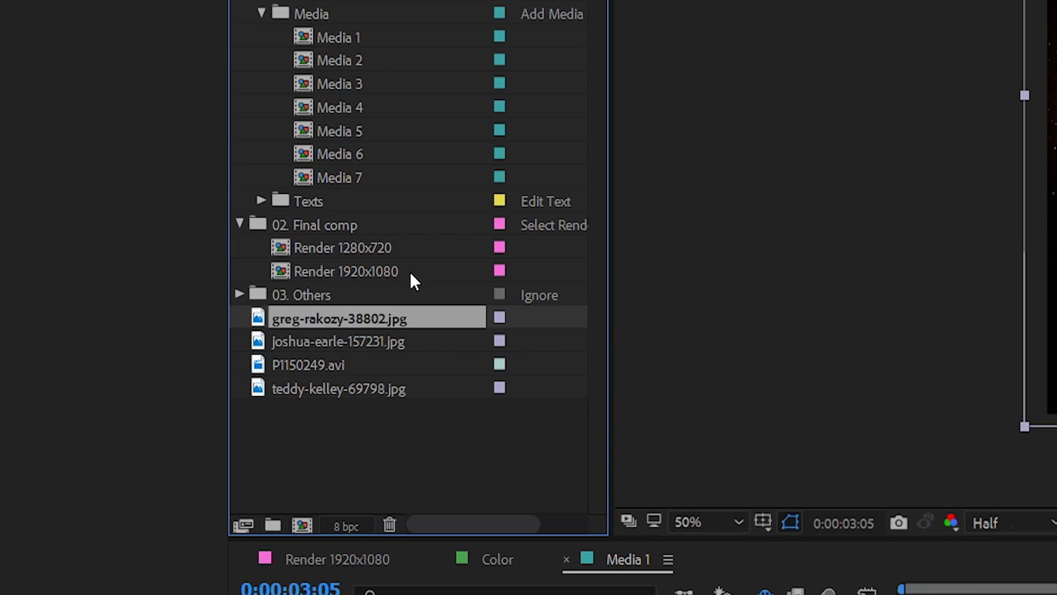
double_click(410, 272)
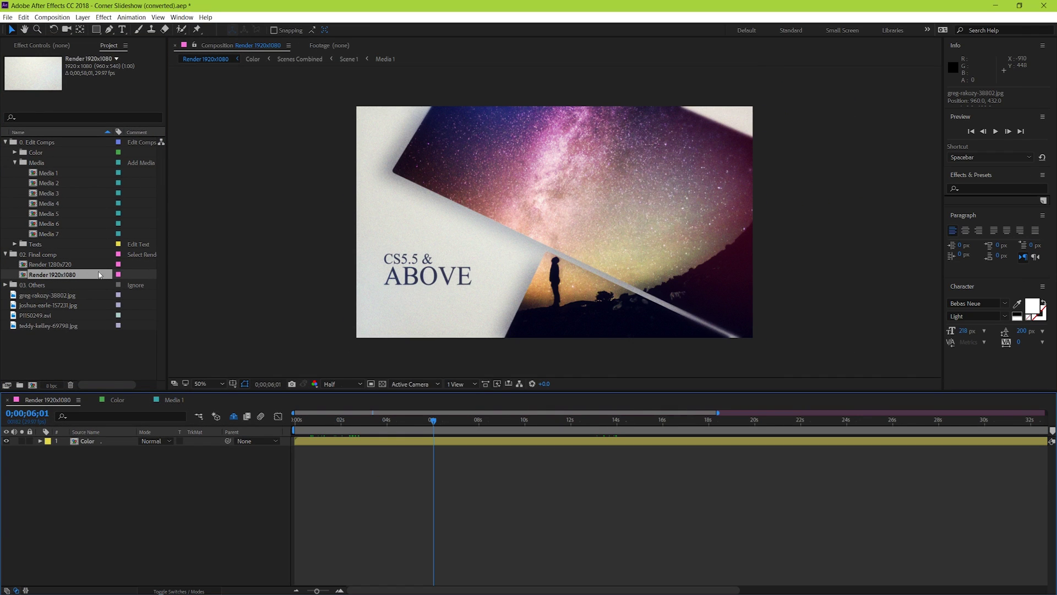
mouse_move(433, 422)
left_mouse_down()
mouse_move(384, 427)
mouse_move(456, 421)
mouse_move(432, 421)
left_mouse_up()
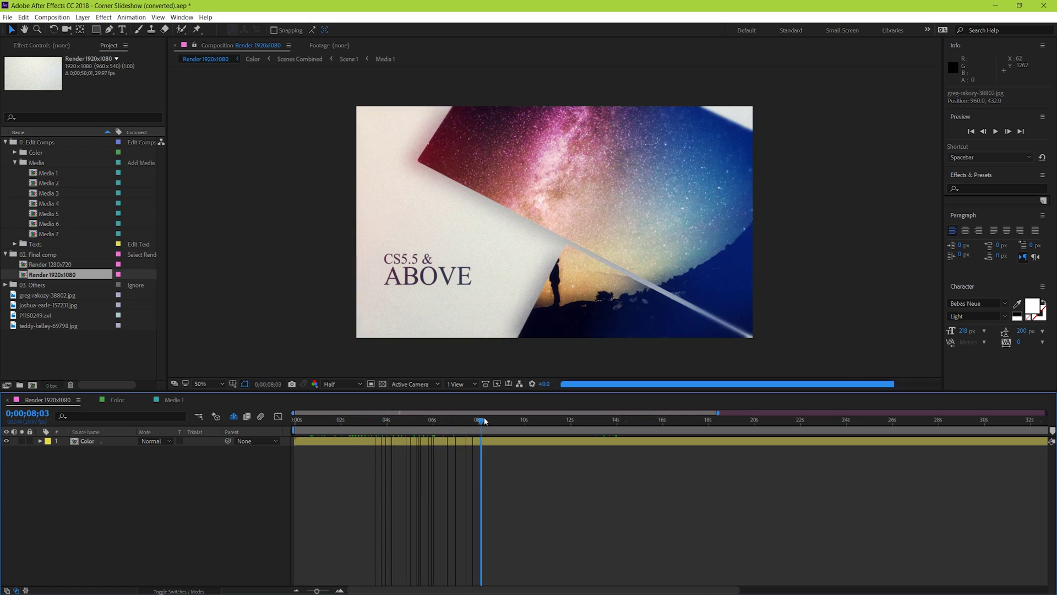
Scale the joshua-earle ice photo to 65% in the Media 2 composition
left_click(43, 306)
double_click(46, 184)
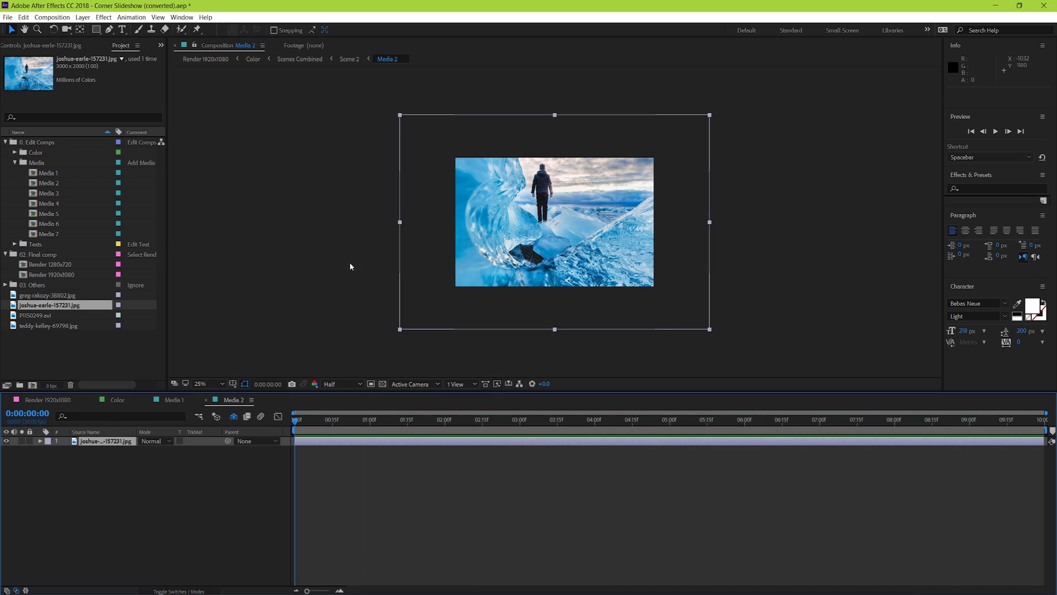
left_click_drag(400, 329, 427, 292)
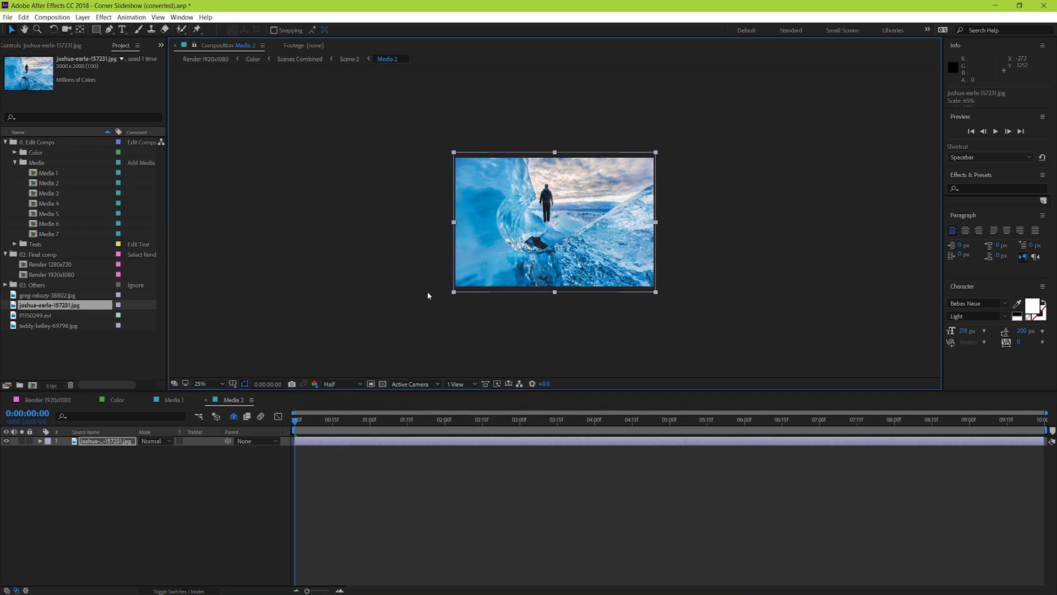
Scale the teddy-kelley forest photo to 95% in Media 3, then preview Render 1920x1080
left_click(45, 326)
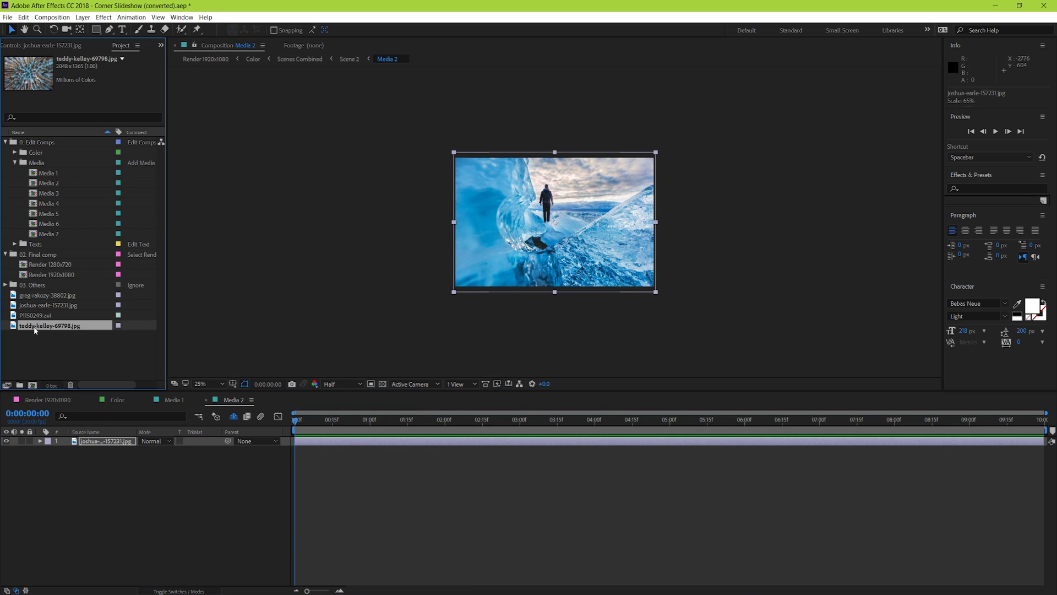
double_click(48, 193)
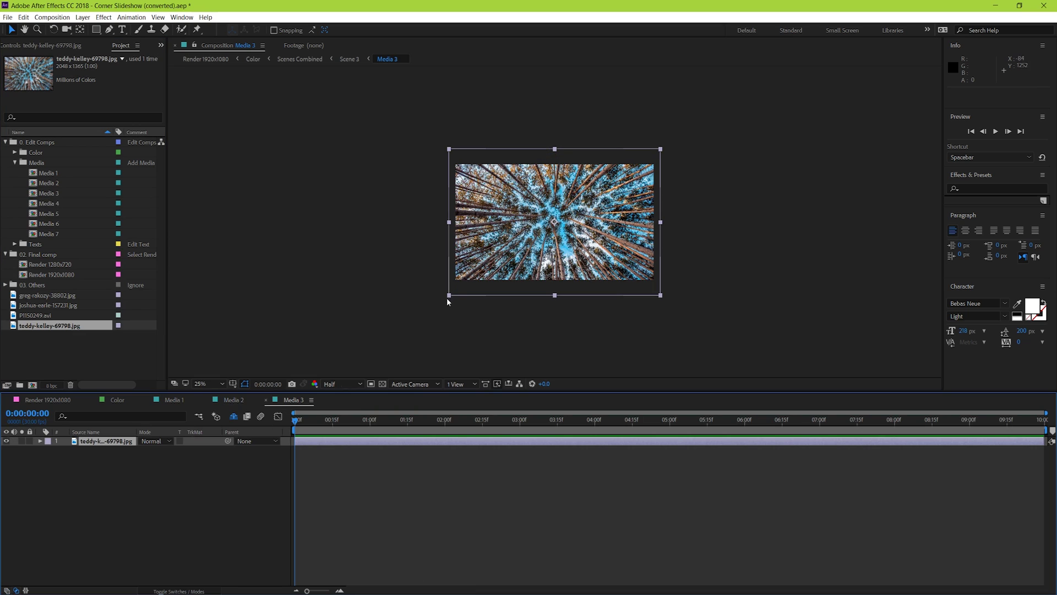
left_click_drag(448, 296, 454, 292)
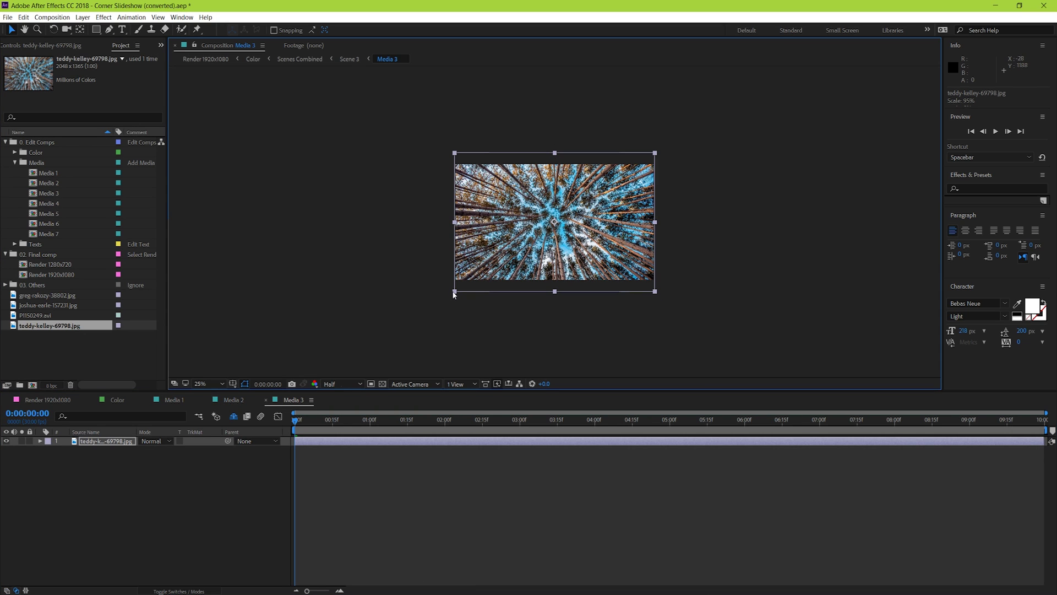
left_click(53, 400)
left_click_drag(661, 420, 445, 420)
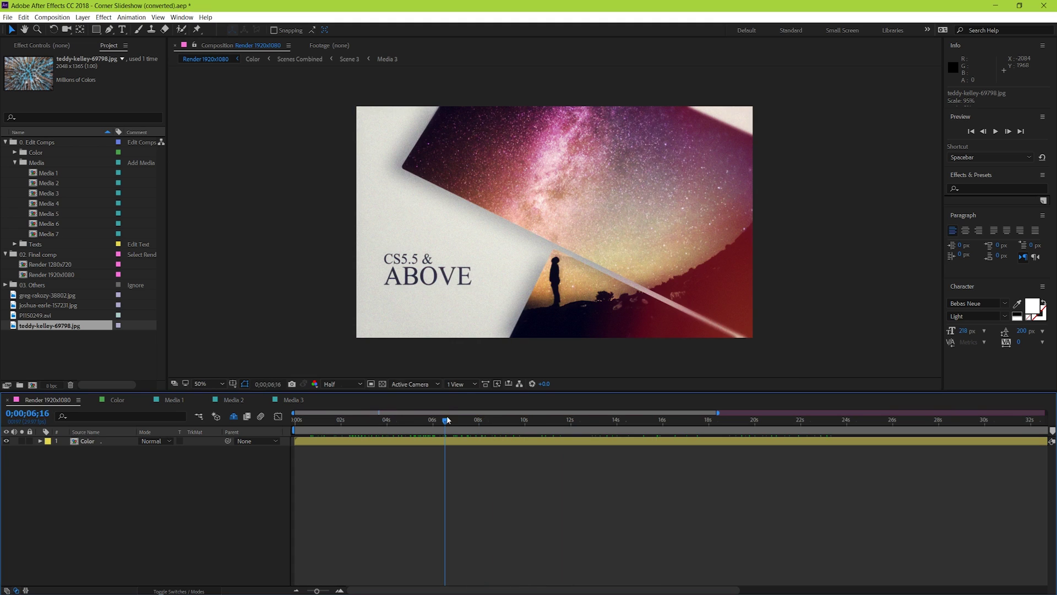
Preview the P1150249.avi piano clip in the footage viewer
double_click(35, 316)
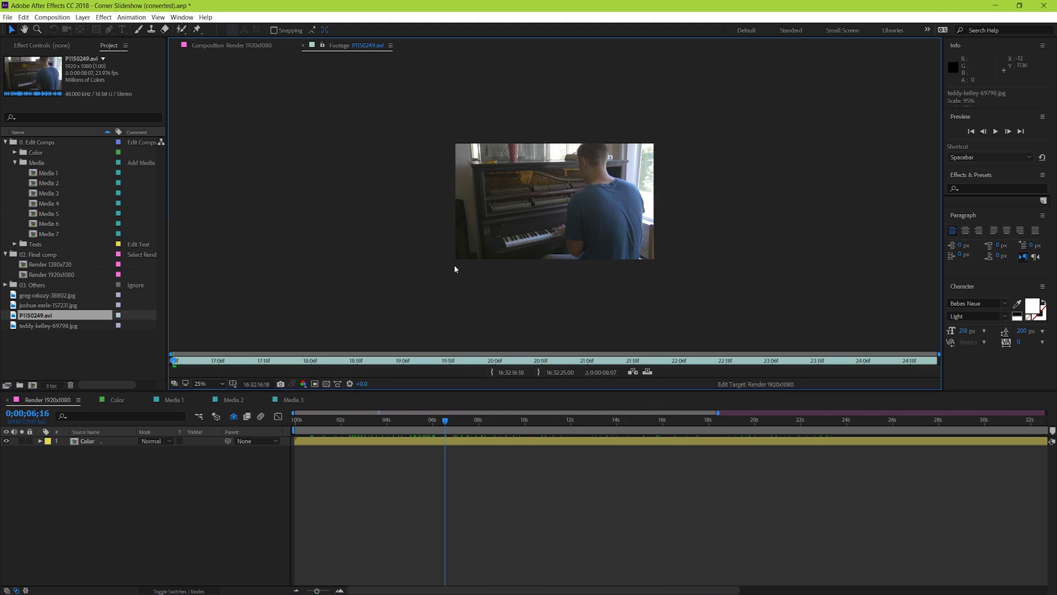
scroll(456, 267, "up", 1)
left_click(193, 362)
left_click_drag(192, 362, 580, 361)
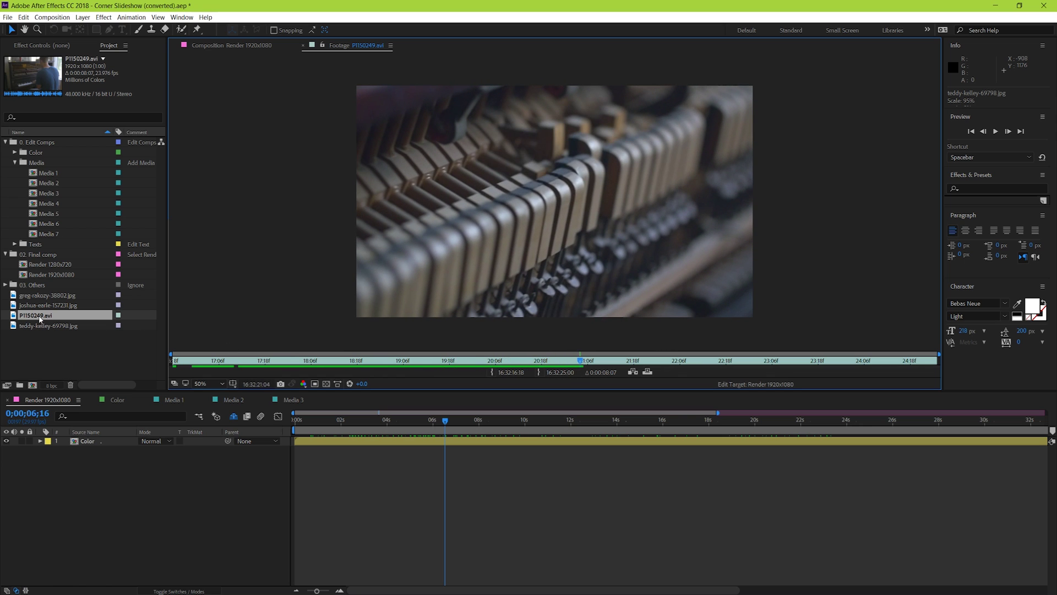
Put the piano clip into Media 4 and RAM-preview its UNIQUE DESIGN scene in Render 1920x1080
left_click_drag(39, 316, 45, 202)
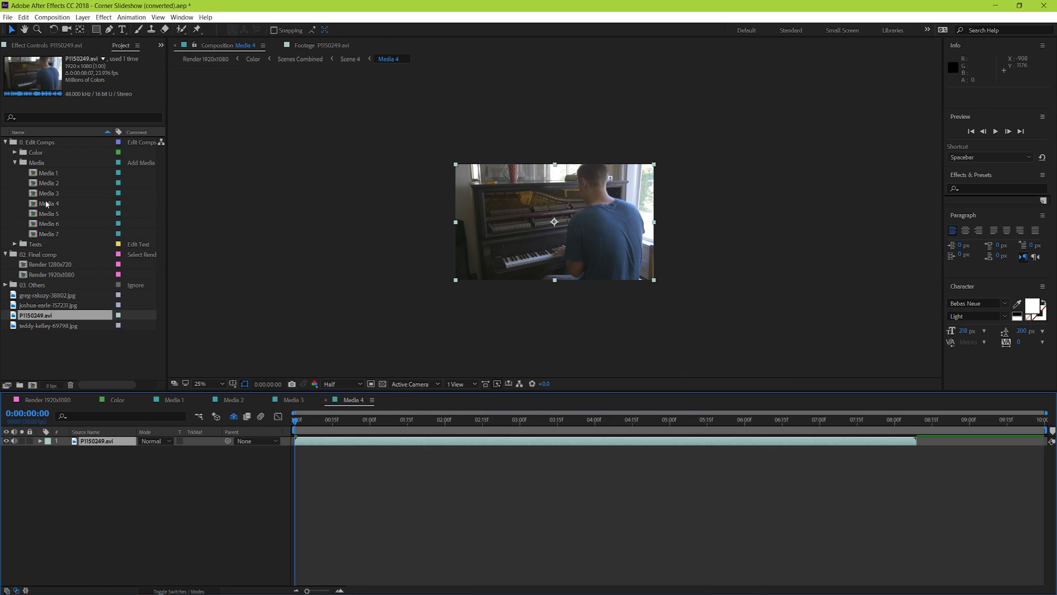
scroll(364, 237, "up", 1)
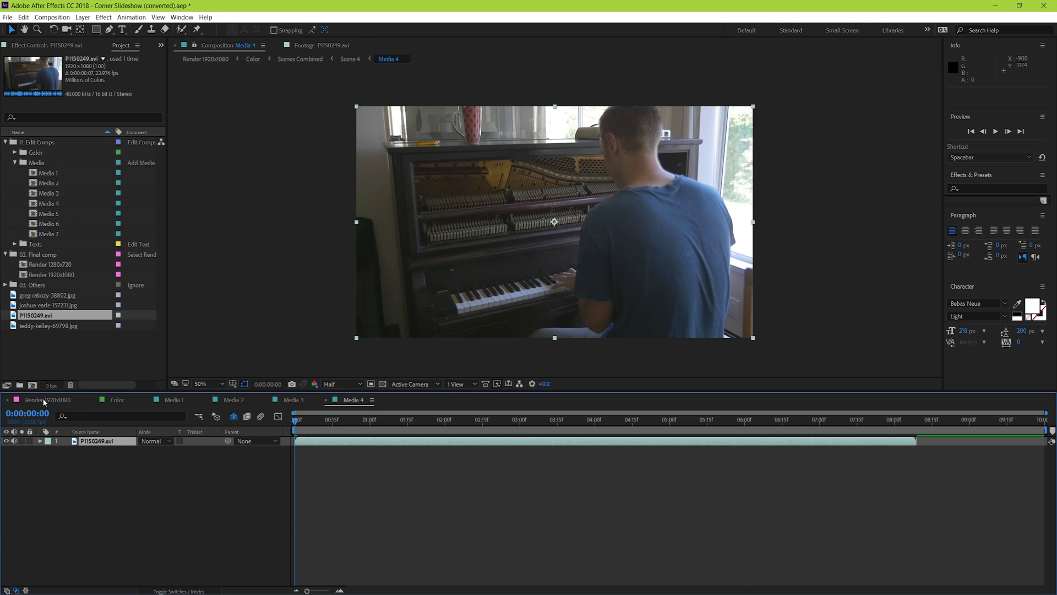
left_click(43, 400)
left_click_drag(822, 420, 874, 422)
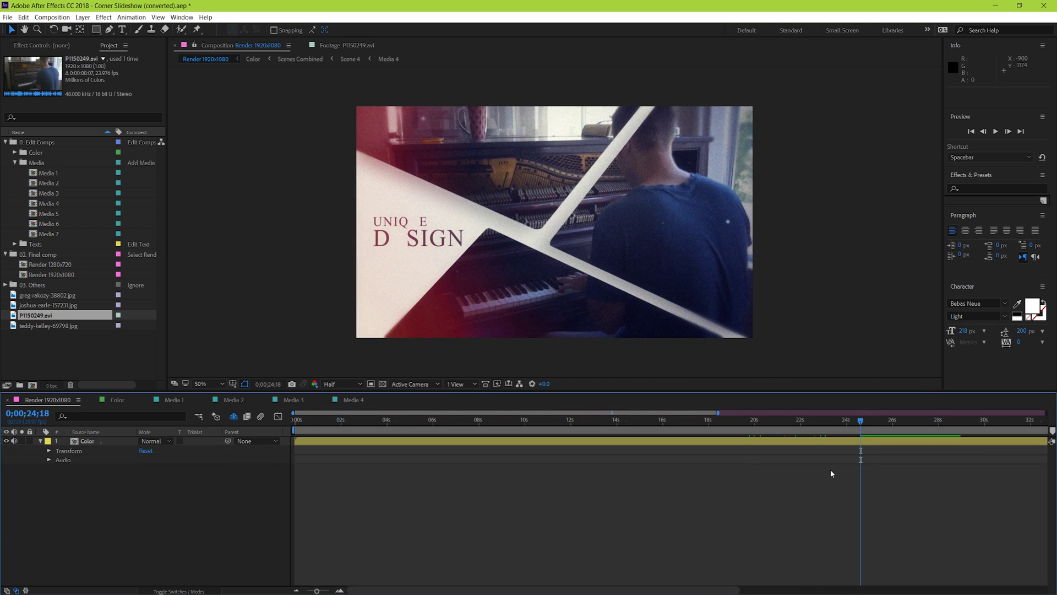
key("space")
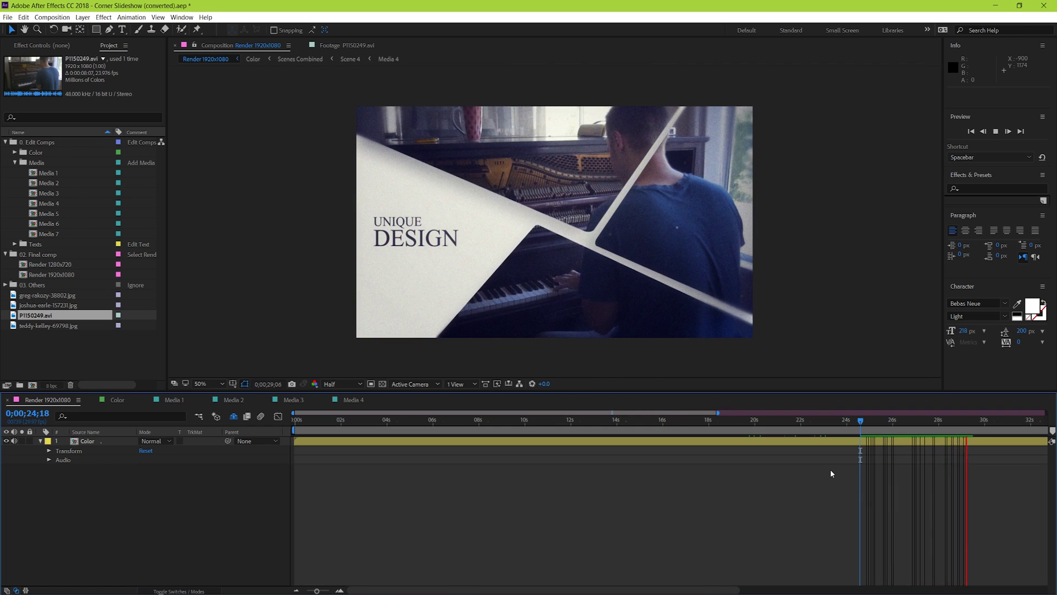
key("space")
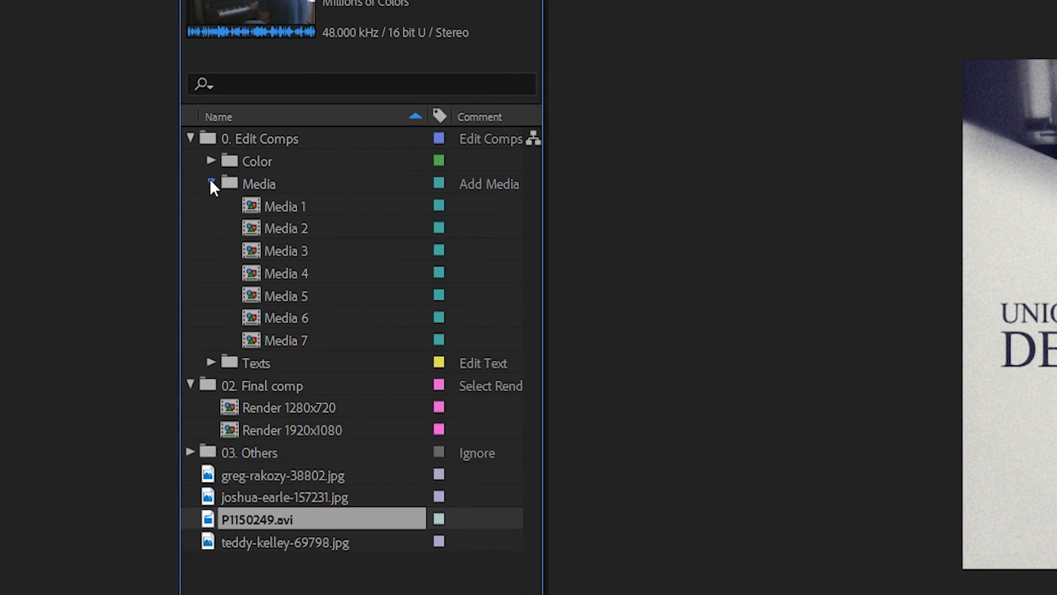
Collapse Media, expand Texts, scrub to the CORNER SLIDESHOW title and open Text 1
left_click(211, 184)
left_click(210, 206)
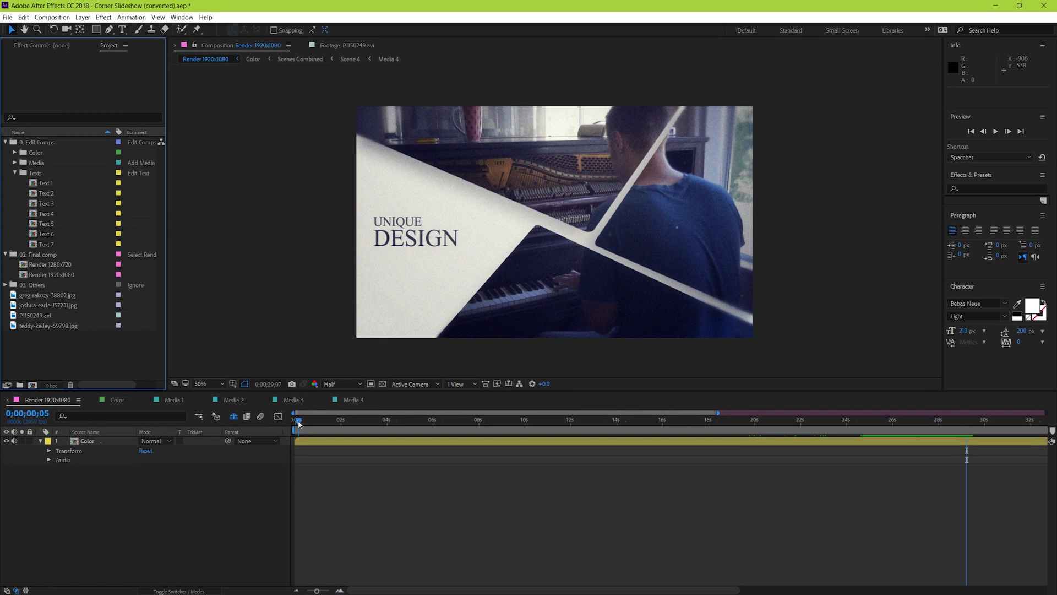
left_click_drag(298, 420, 340, 421)
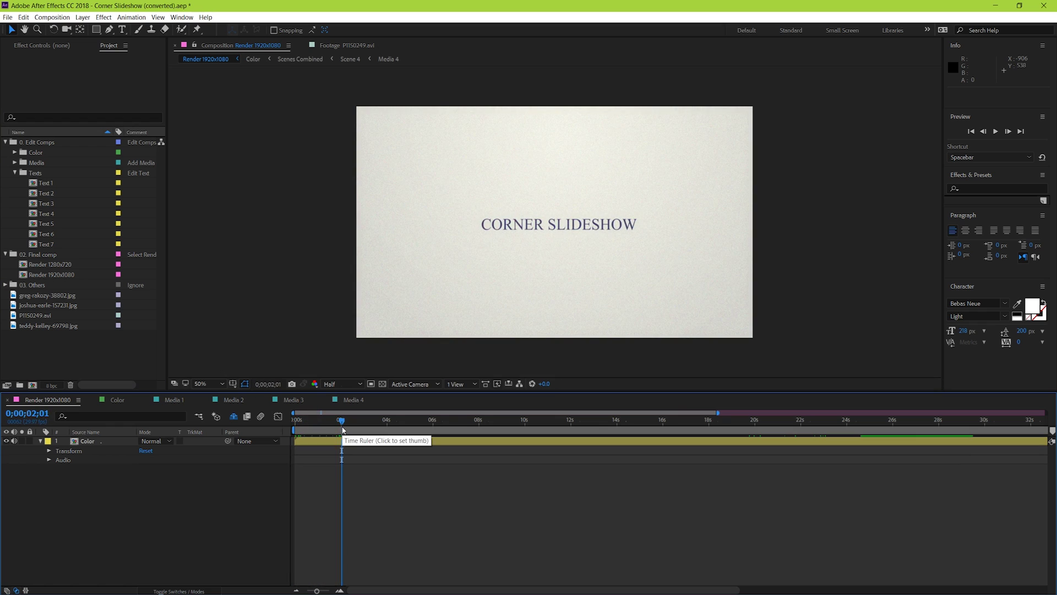
double_click(46, 183)
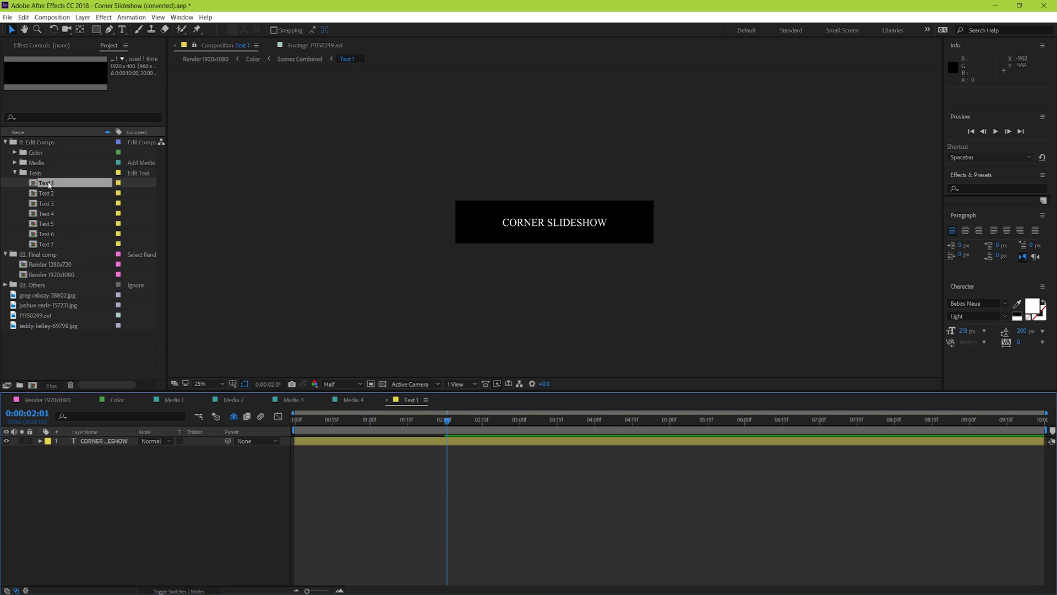
Replace the title text with Motion Array
double_click(533, 222)
left_click(525, 501)
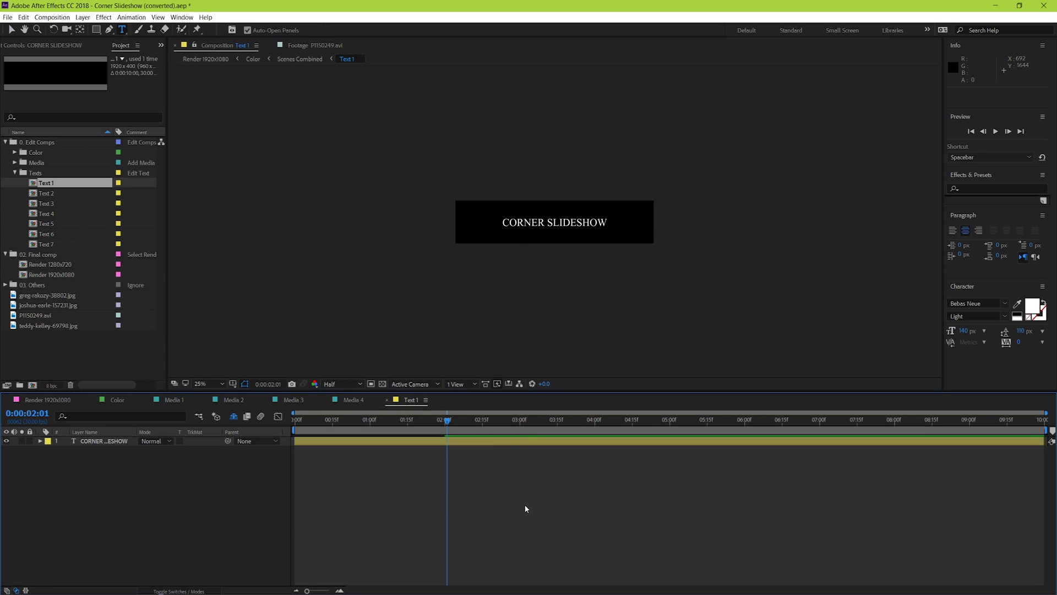
left_click(502, 443)
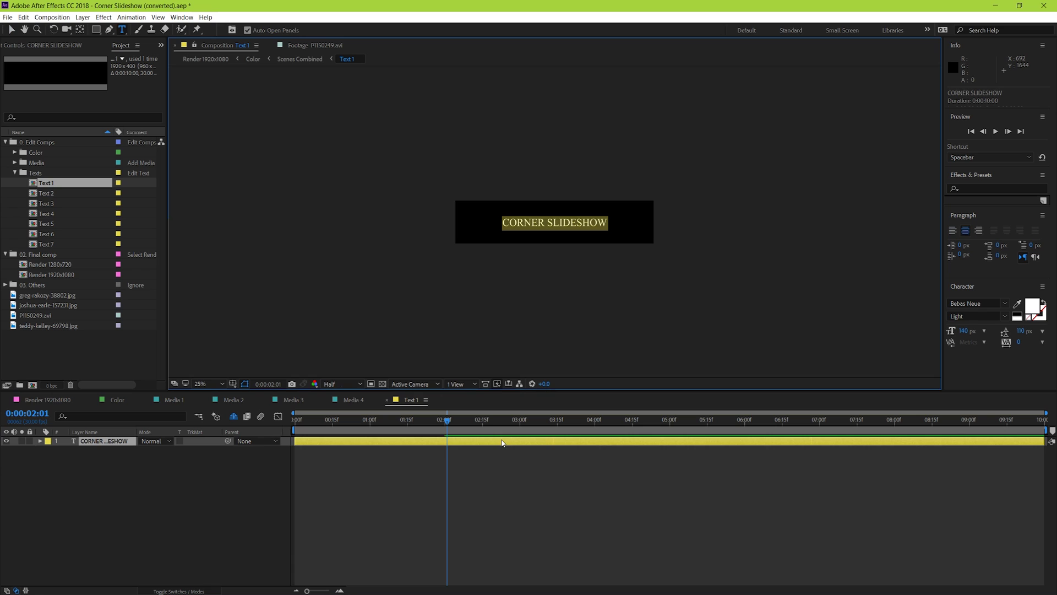
type("Motion Array")
key("ctrl+a")
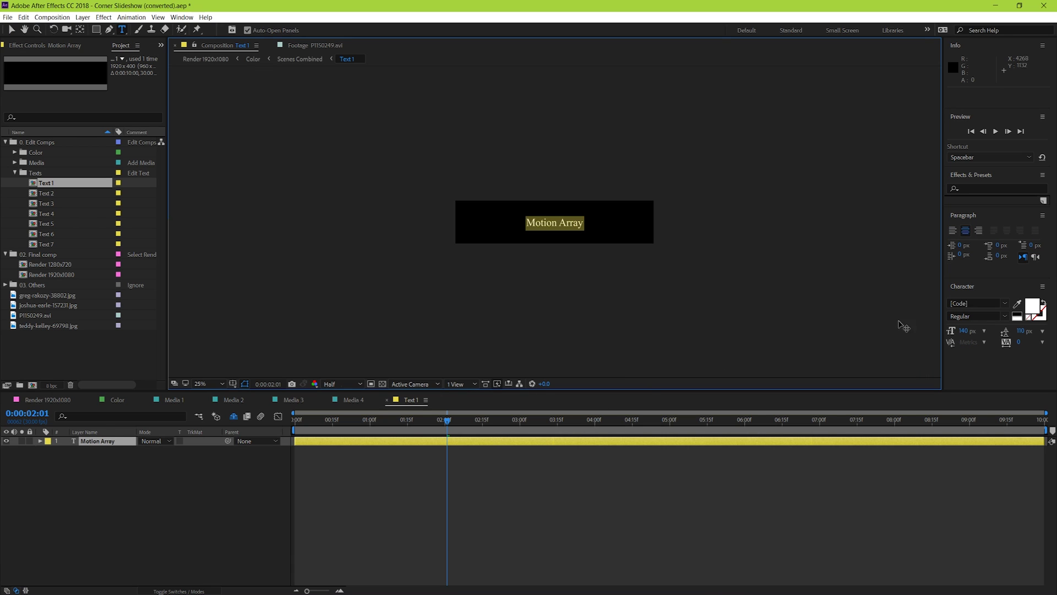
Set the title to Bebas Neue Light at 298 px and check it in the final render
left_click(1005, 302)
type("beb")
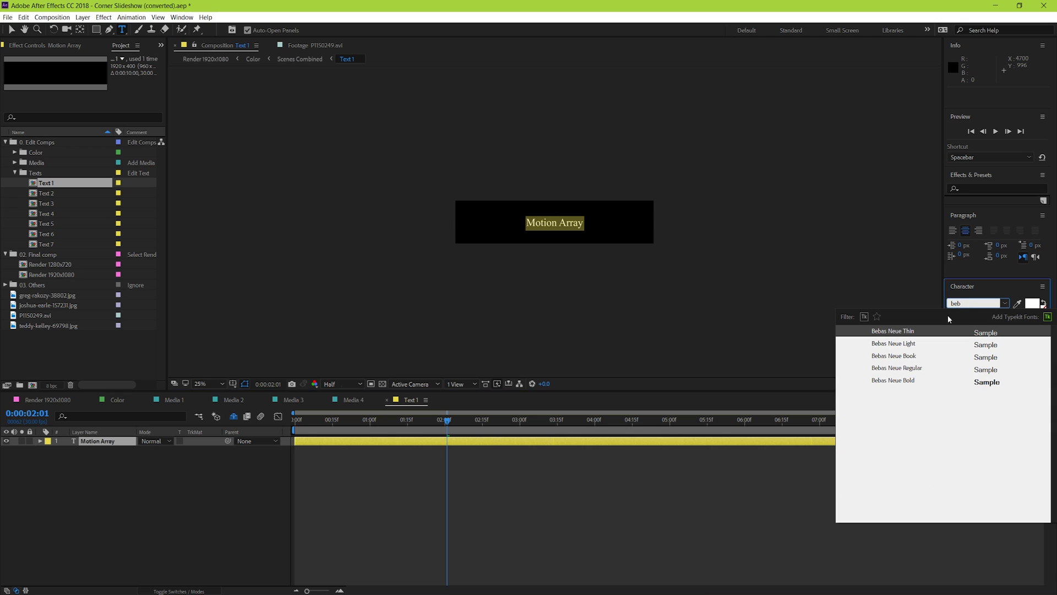
left_click(909, 368)
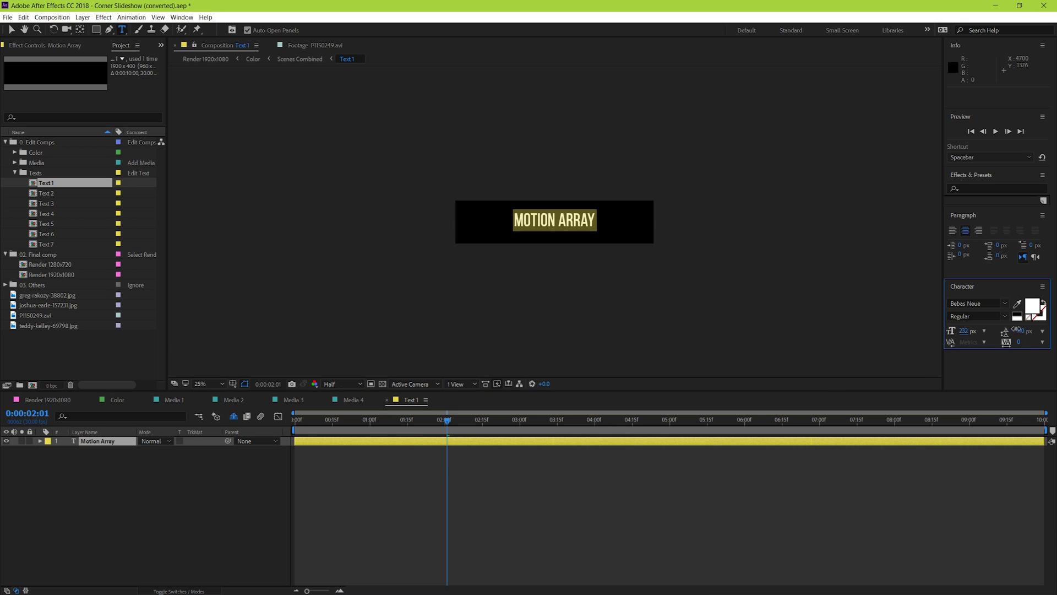
left_click(979, 316)
left_click(984, 339)
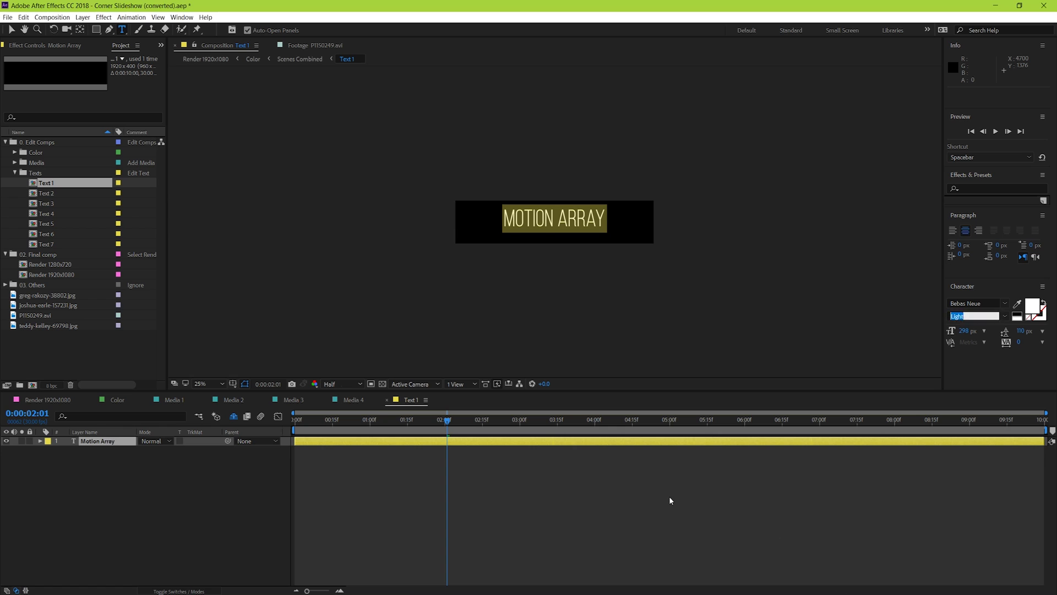
left_click(48, 400)
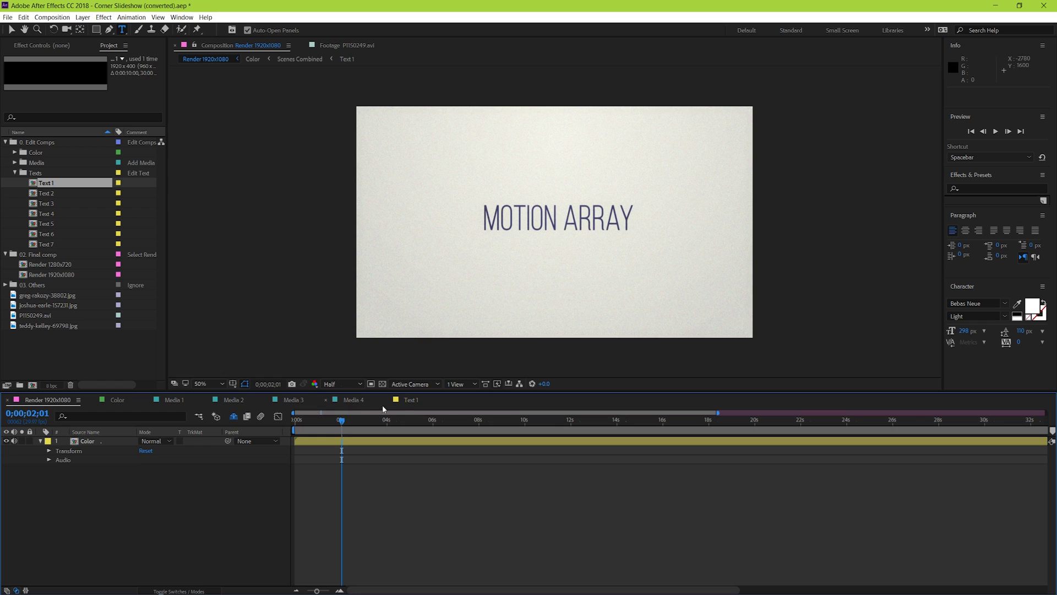
left_click(411, 401)
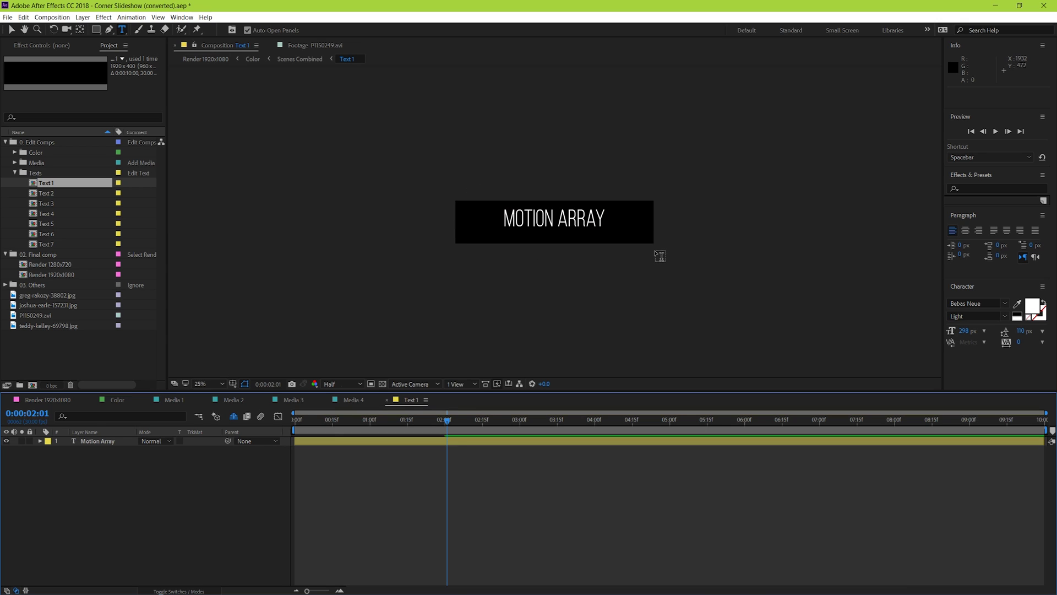
key("v")
left_click_drag(555, 220, 568, 208)
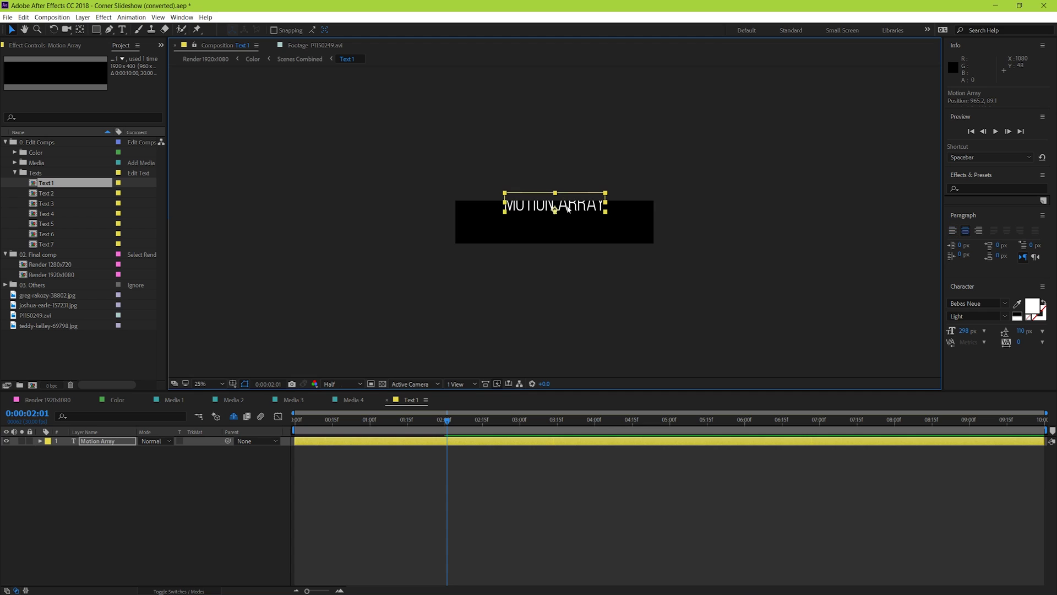
left_click(34, 400)
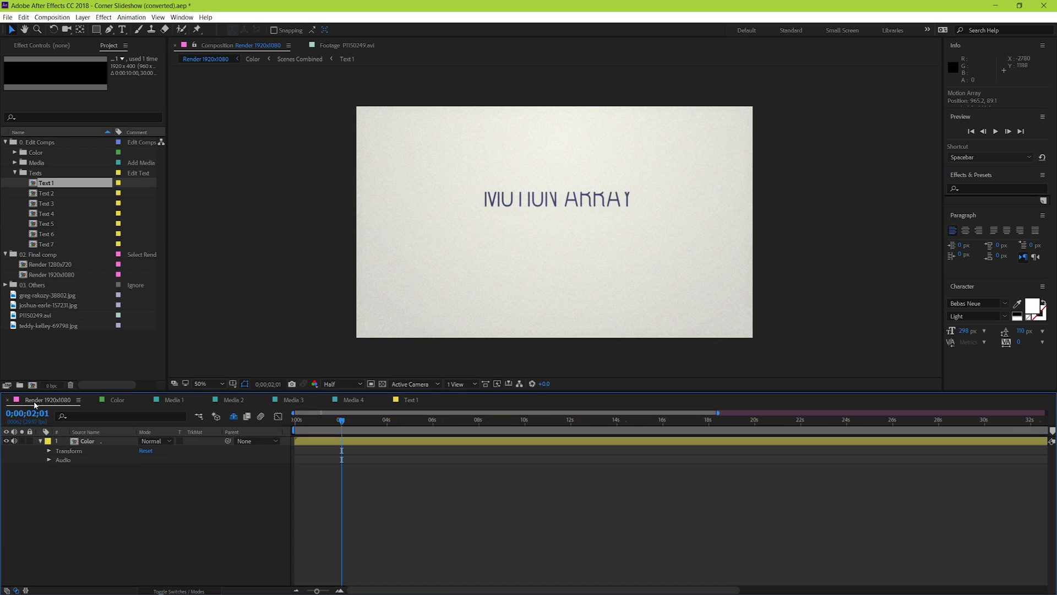
left_click(410, 400)
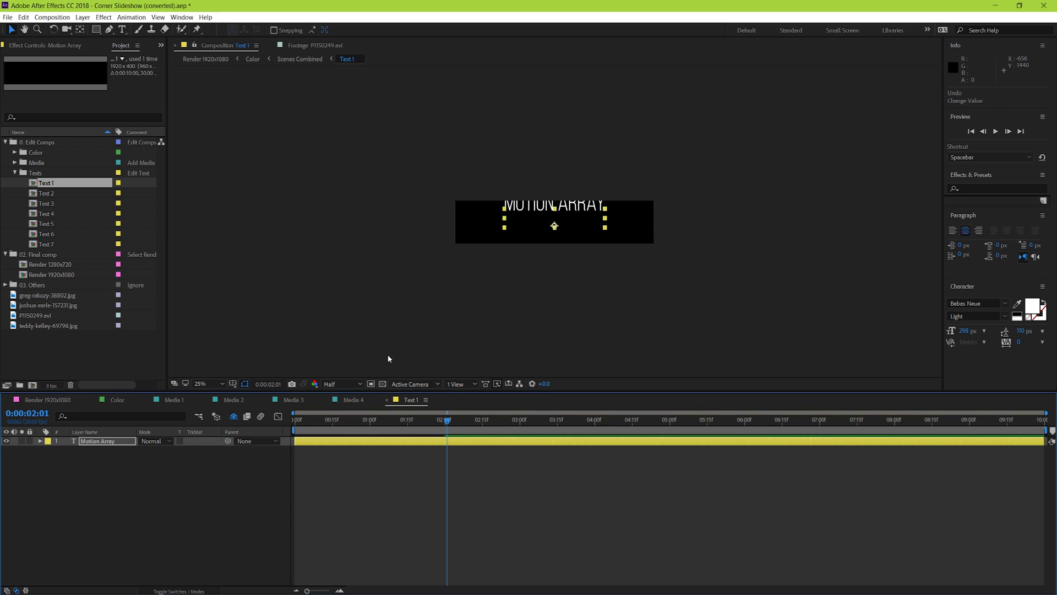
left_click(46, 400)
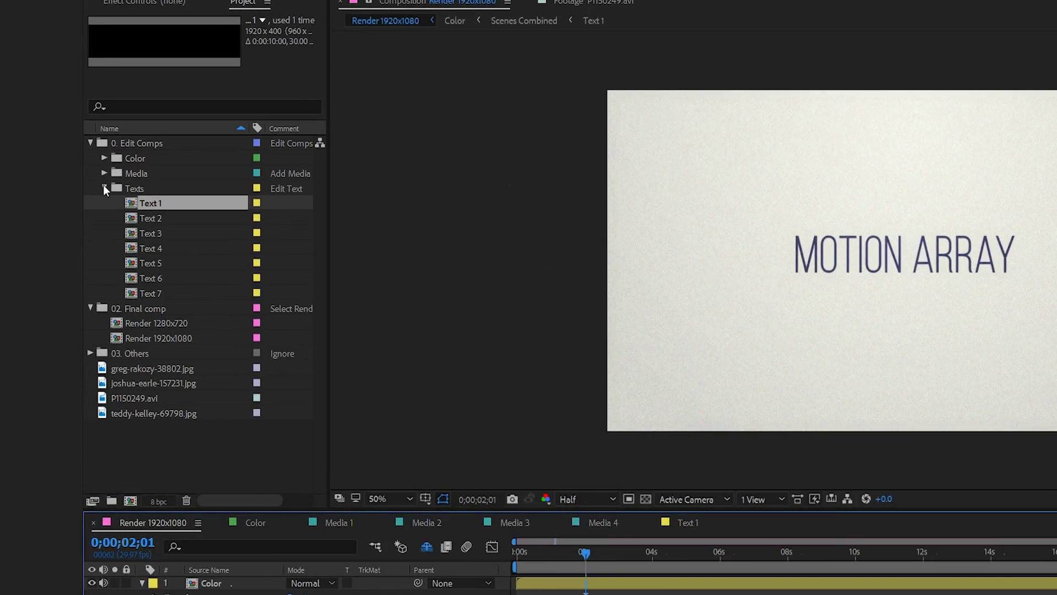
Collapse Texts, expand the Color folder and select the Color composition
left_click(269, 211)
left_click(295, 169)
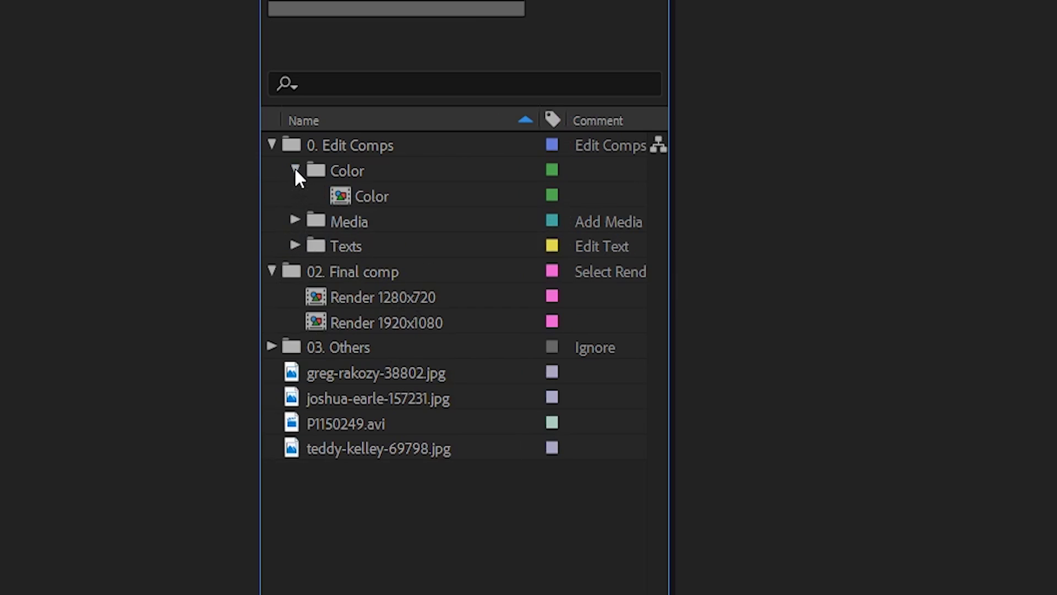
left_click(372, 196)
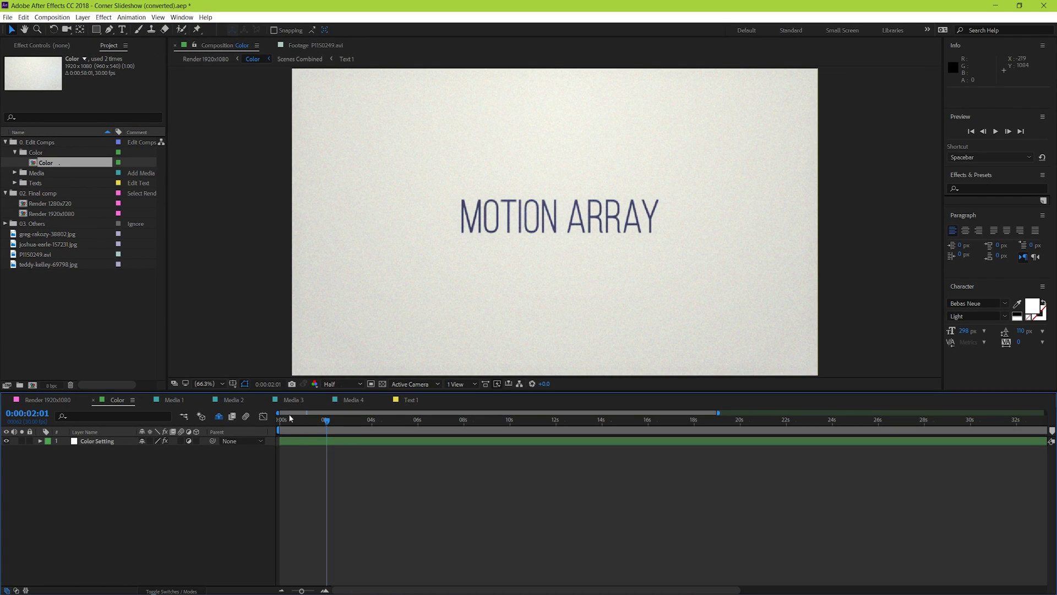
Show the Color Setting layer's effects in Effect Controls with Background 1 Color expanded
left_click(295, 440)
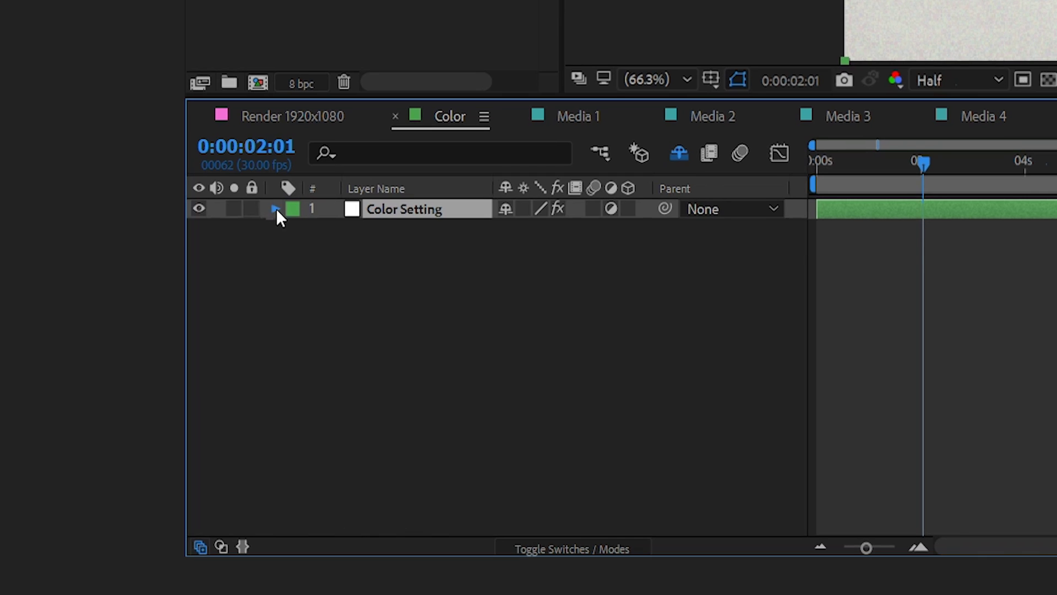
left_click(276, 208)
left_click(295, 231)
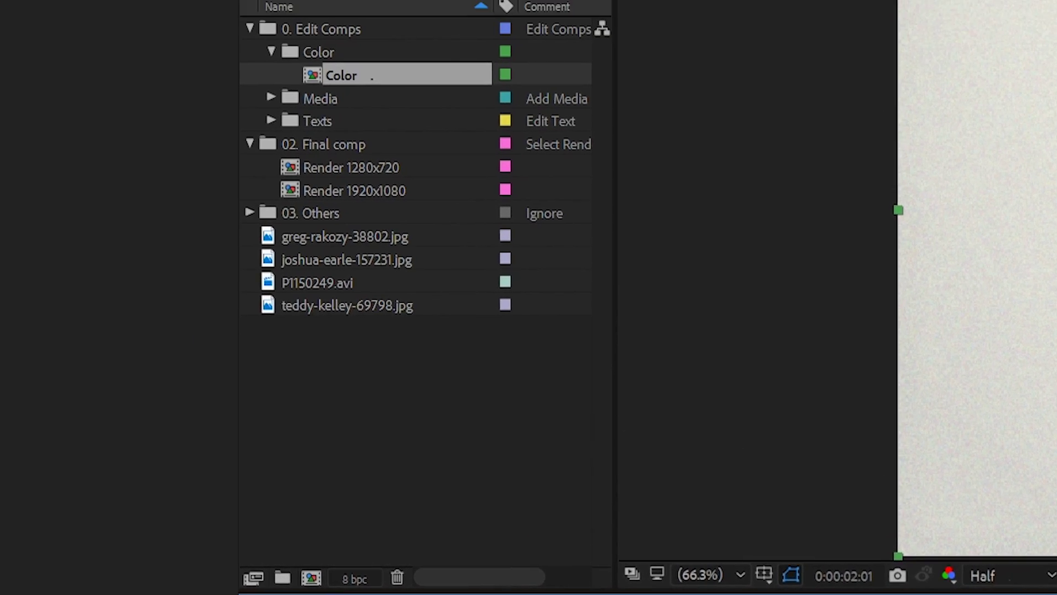
left_click(373, 78)
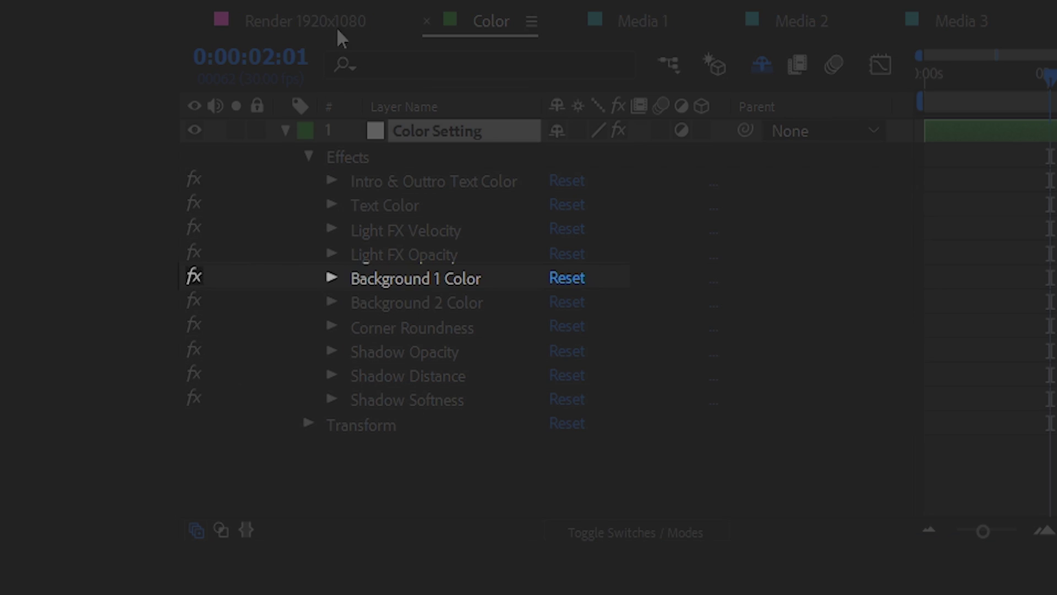
left_click(332, 280)
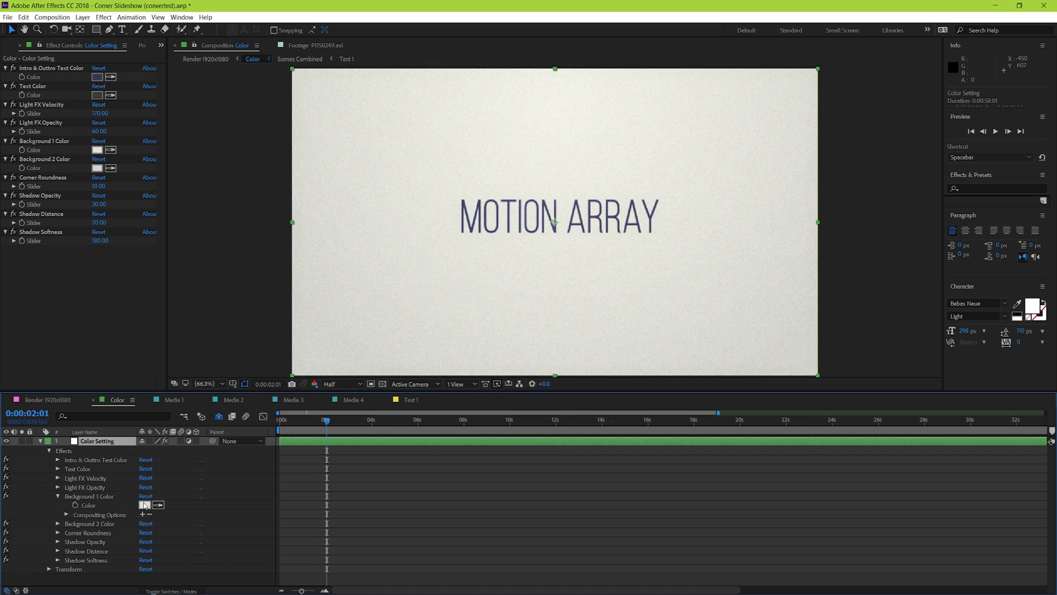
left_click(146, 505)
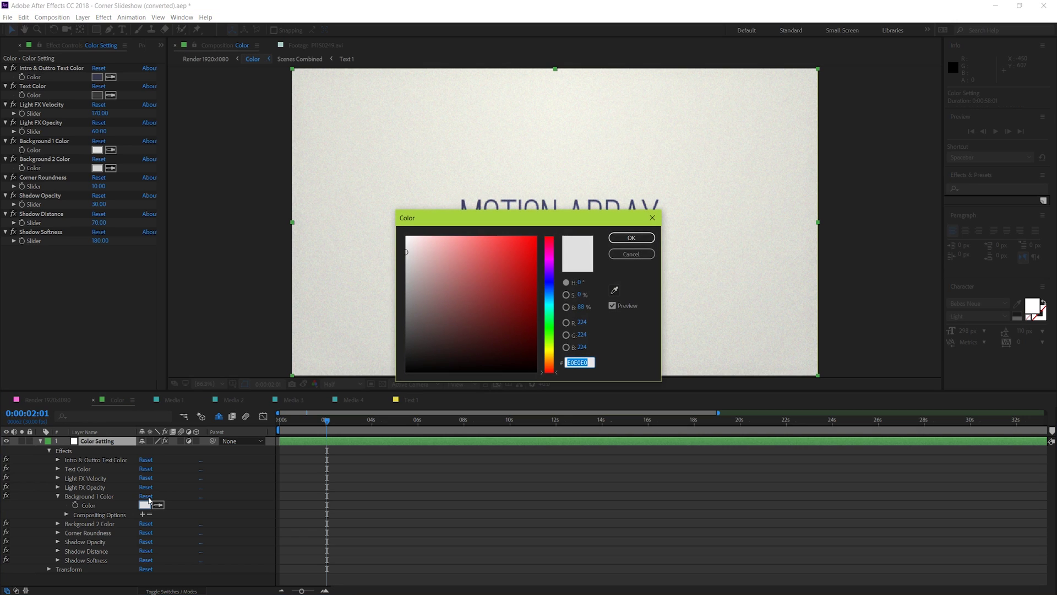
type("FF0000")
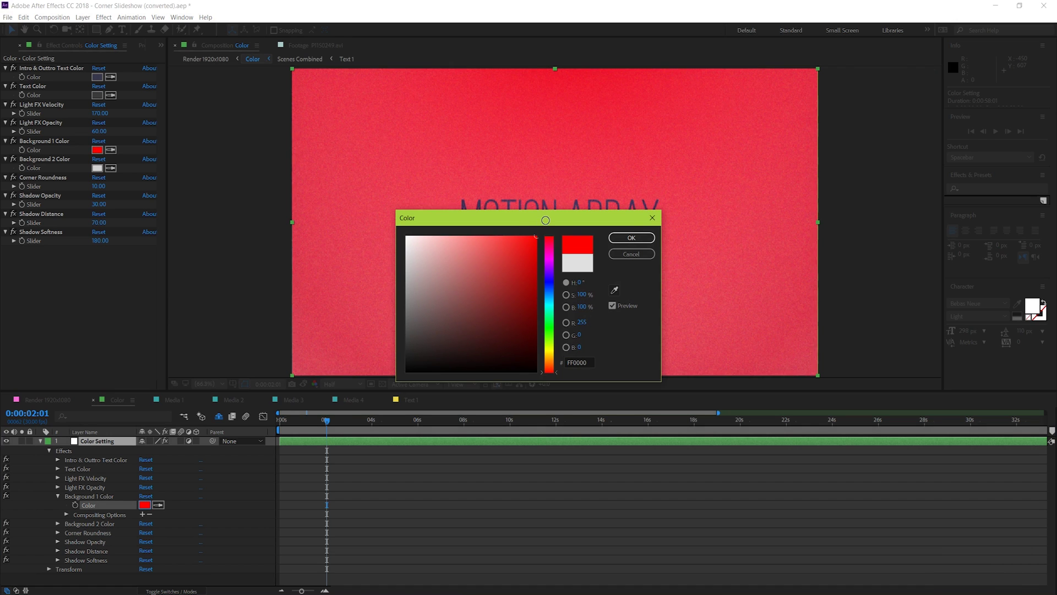
left_click_drag(535, 237, 507, 236)
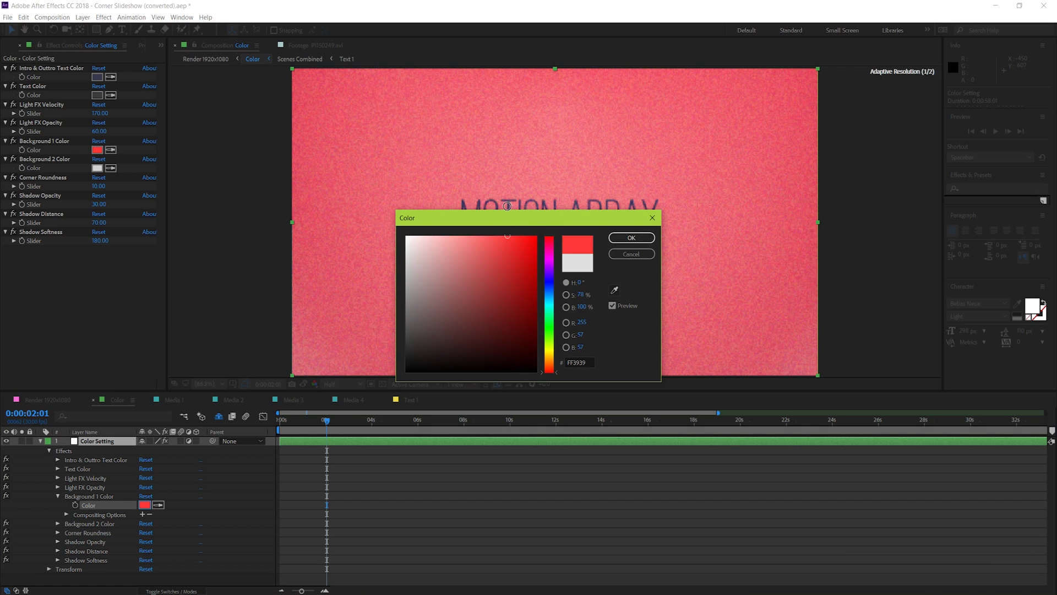
left_click(631, 239)
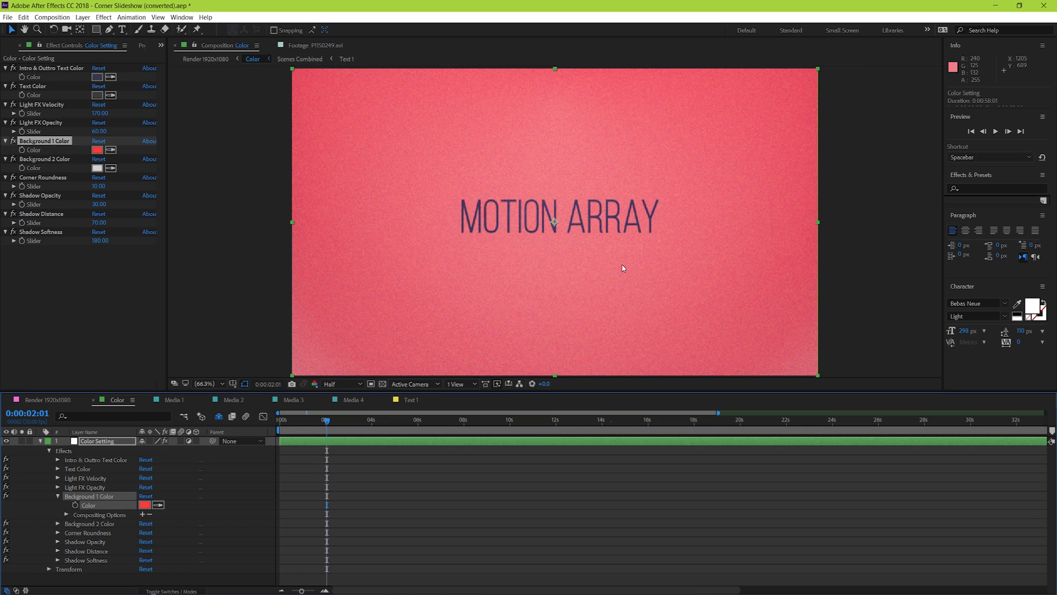
left_click(58, 524)
left_click(146, 532)
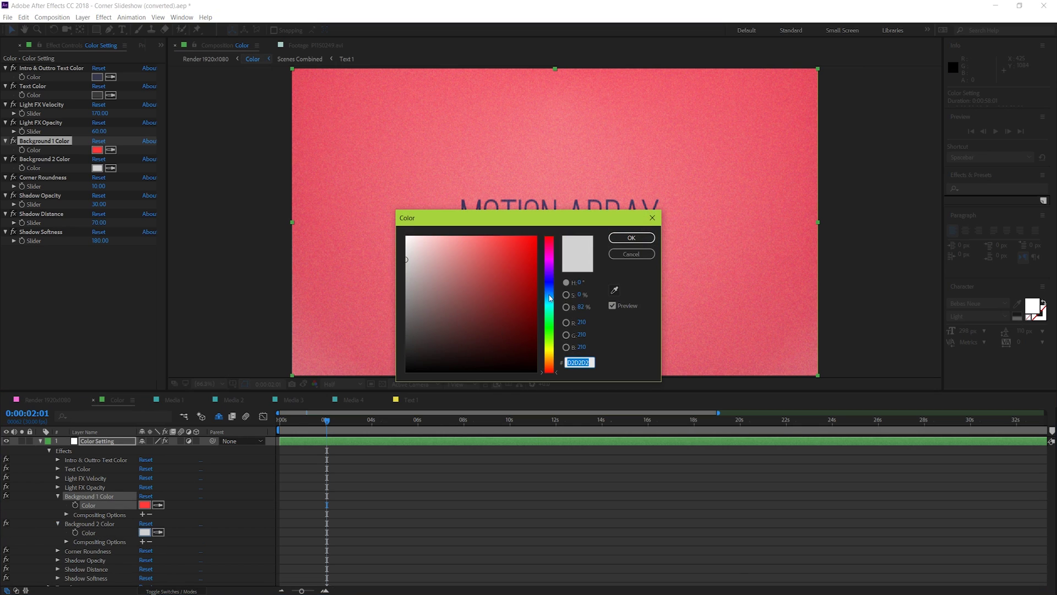
left_click_drag(550, 296, 553, 308)
left_click(513, 238)
left_click(632, 241)
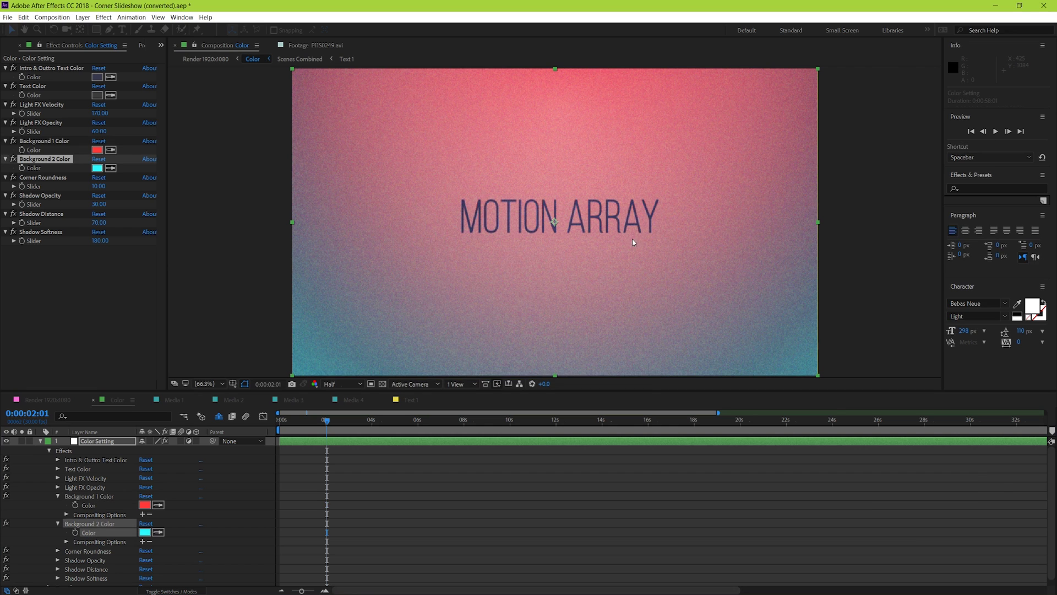
left_click_drag(326, 421, 428, 424)
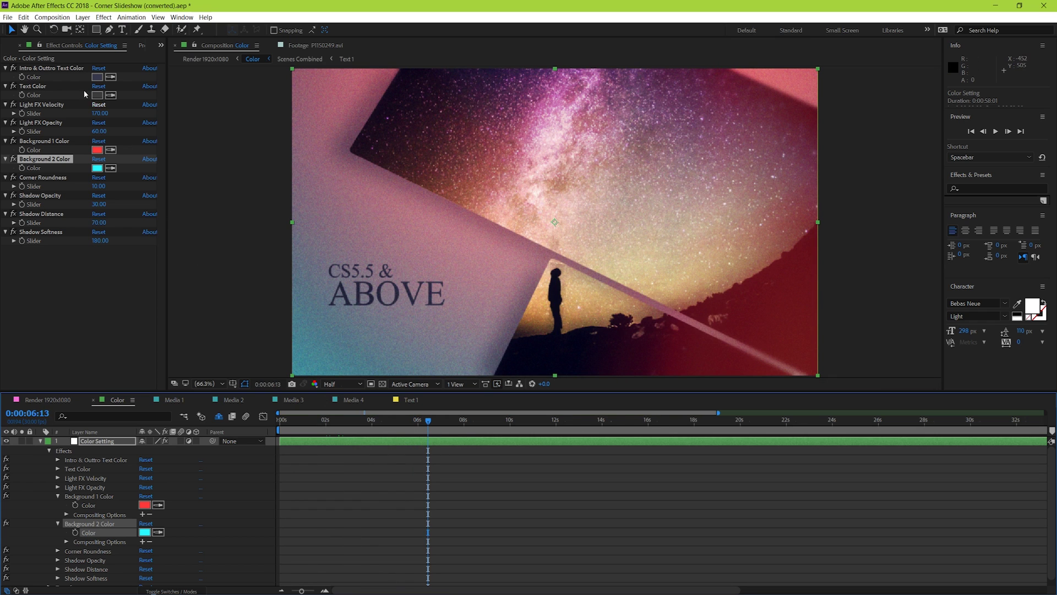
left_click(24, 17)
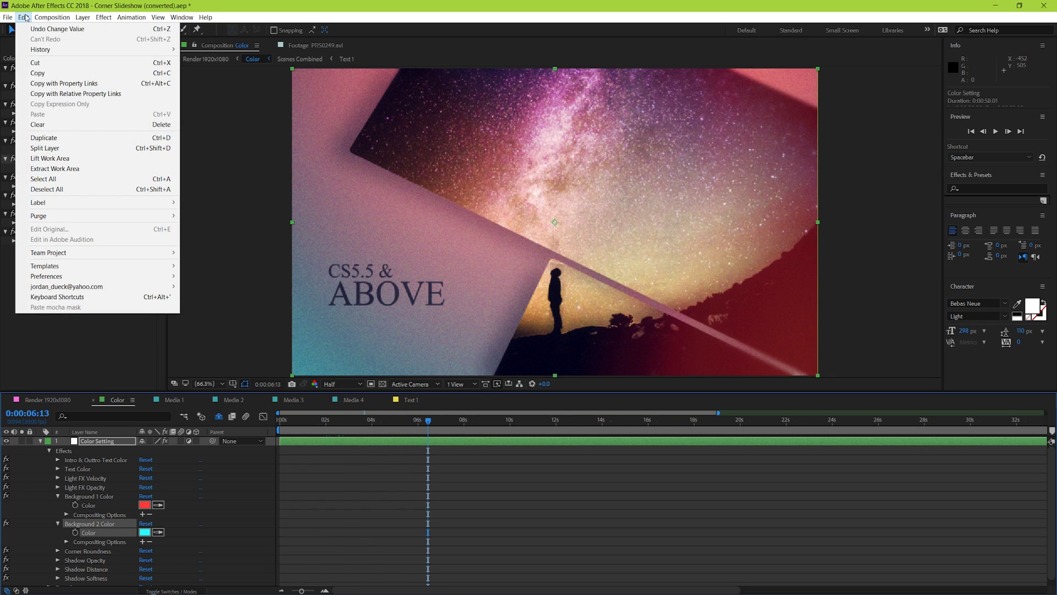
left_click(56, 29)
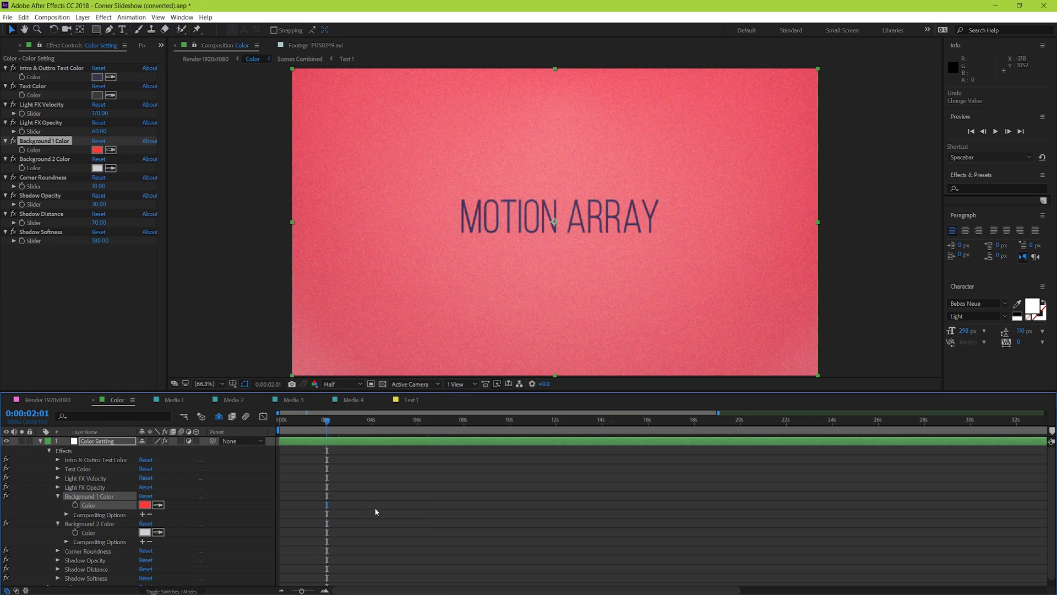
key("ctrl+z")
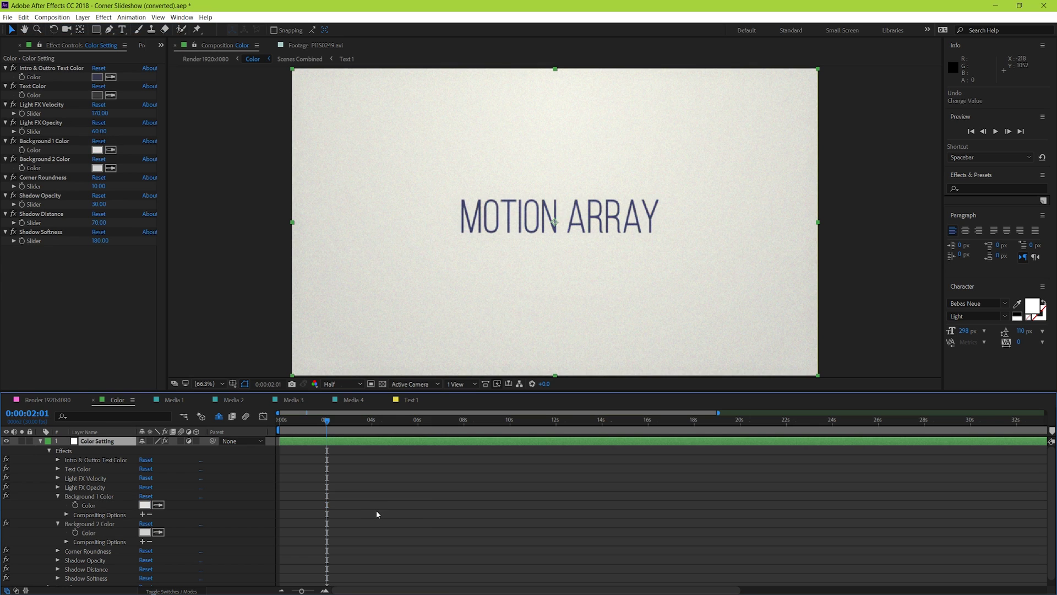
Set Background 1 Color to a very light cyan-blue tint
left_click(97, 151)
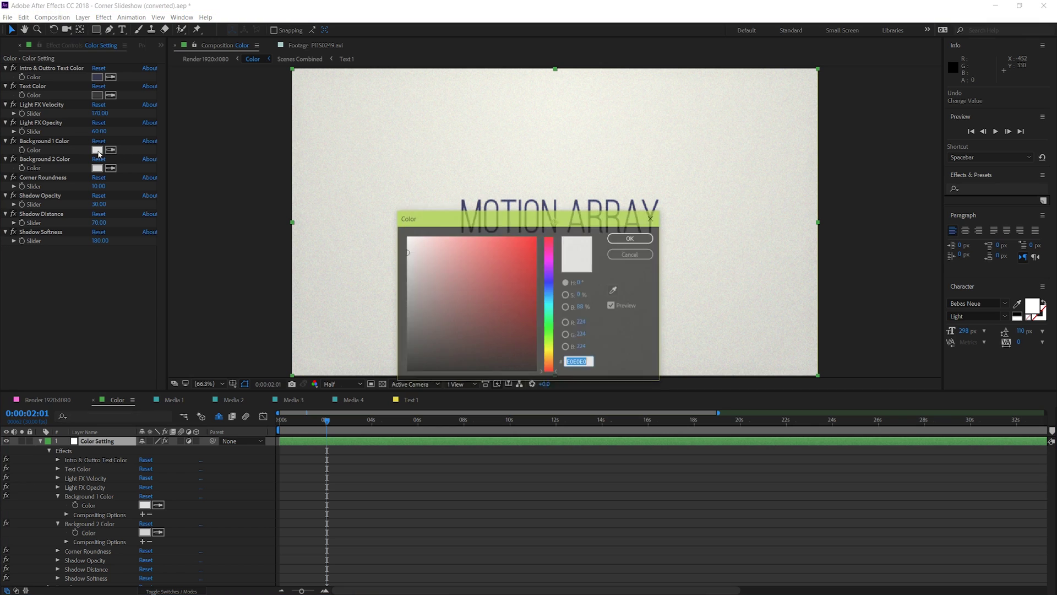
left_click(550, 307)
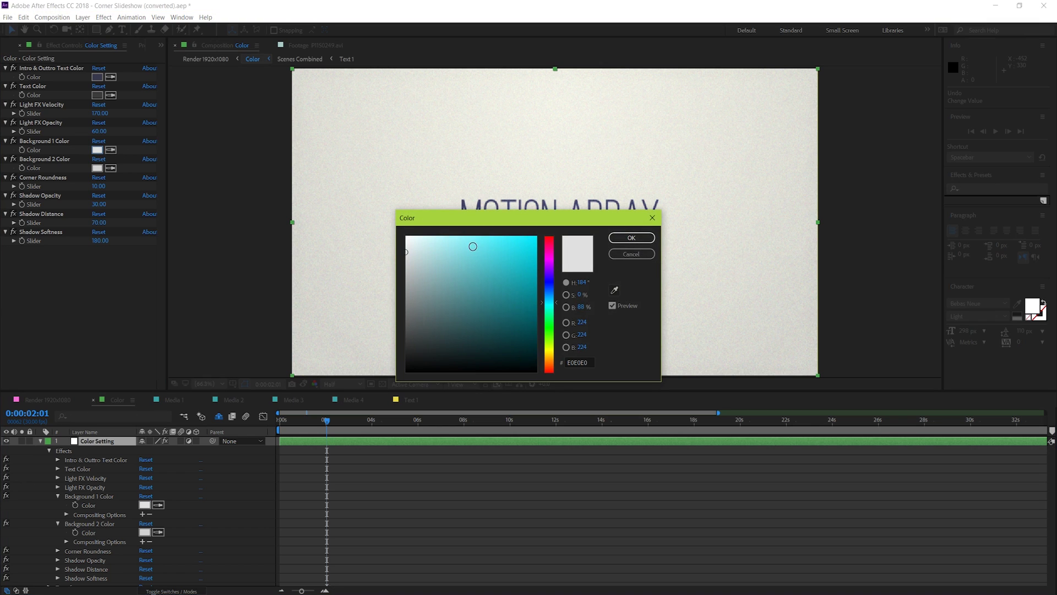
left_click(466, 237)
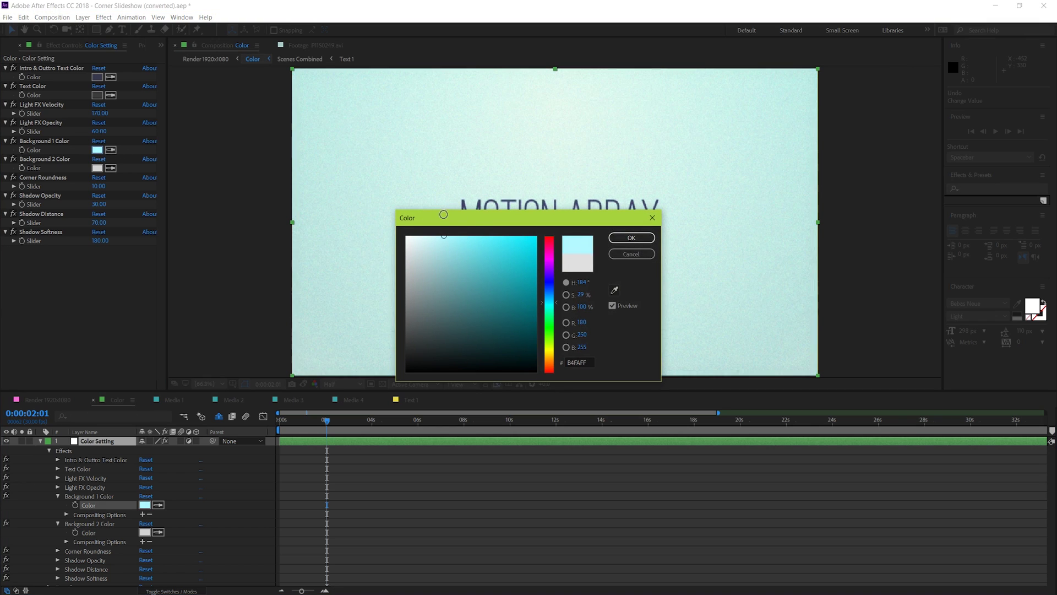
left_click(441, 236)
left_click_drag(556, 306, 555, 299)
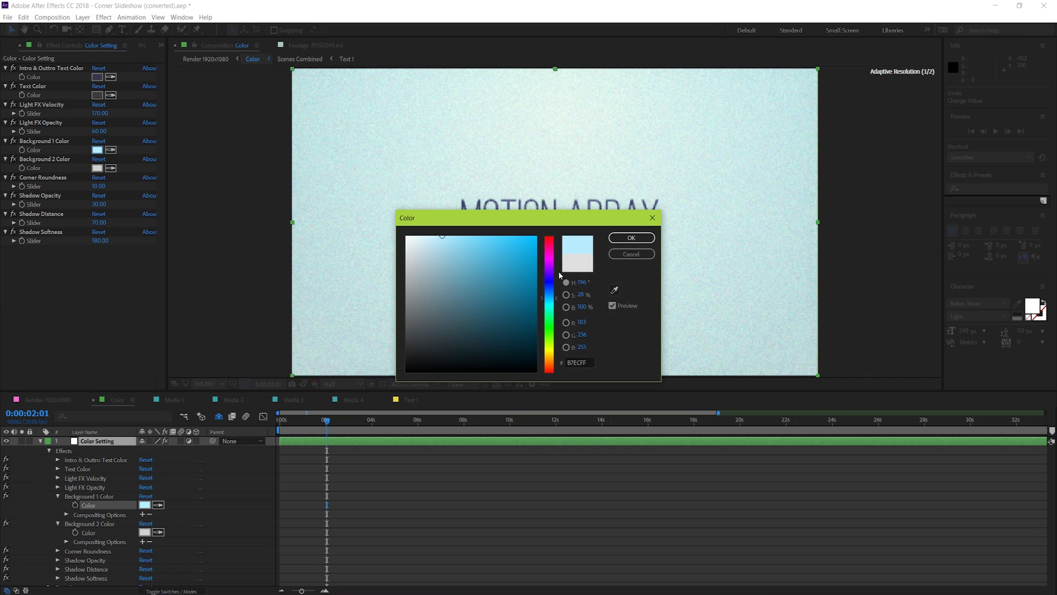
left_click(631, 238)
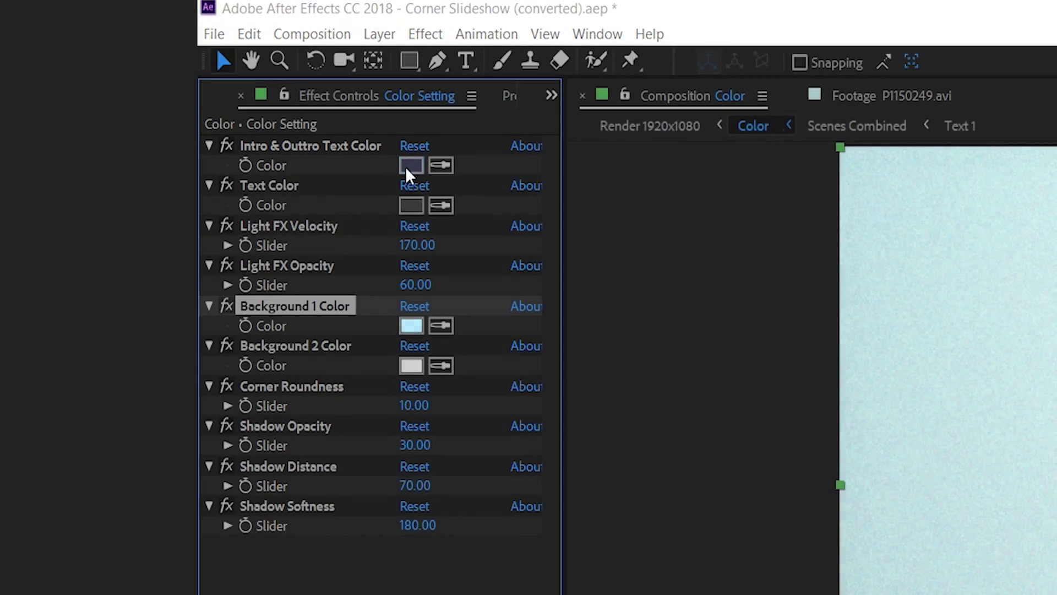
Try pure red for the Intro & Outtro Text Color, then cancel and undo it
left_click(411, 166)
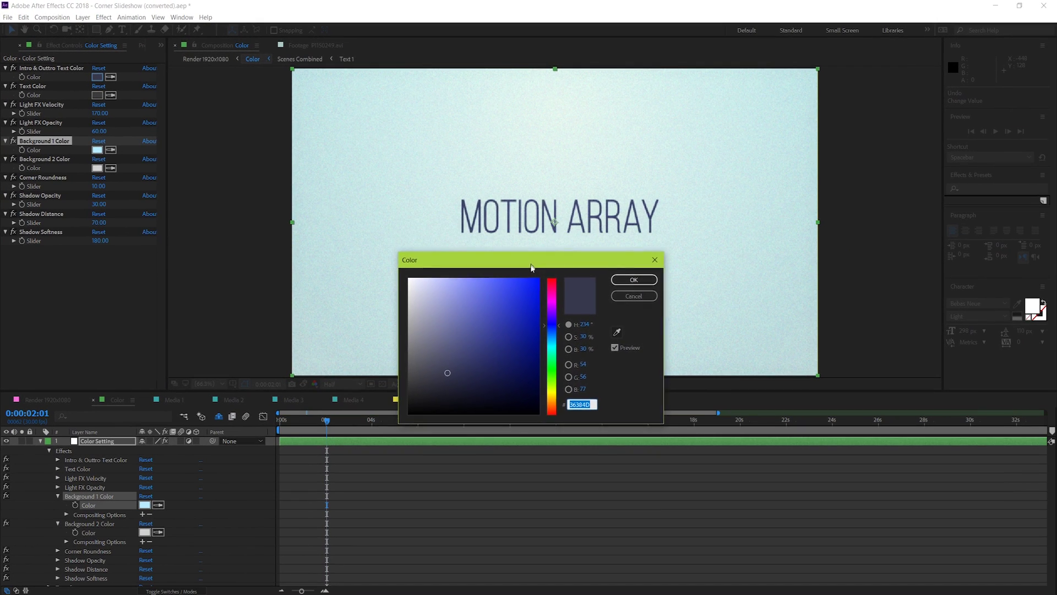
left_click_drag(532, 266, 531, 275)
left_click(551, 289)
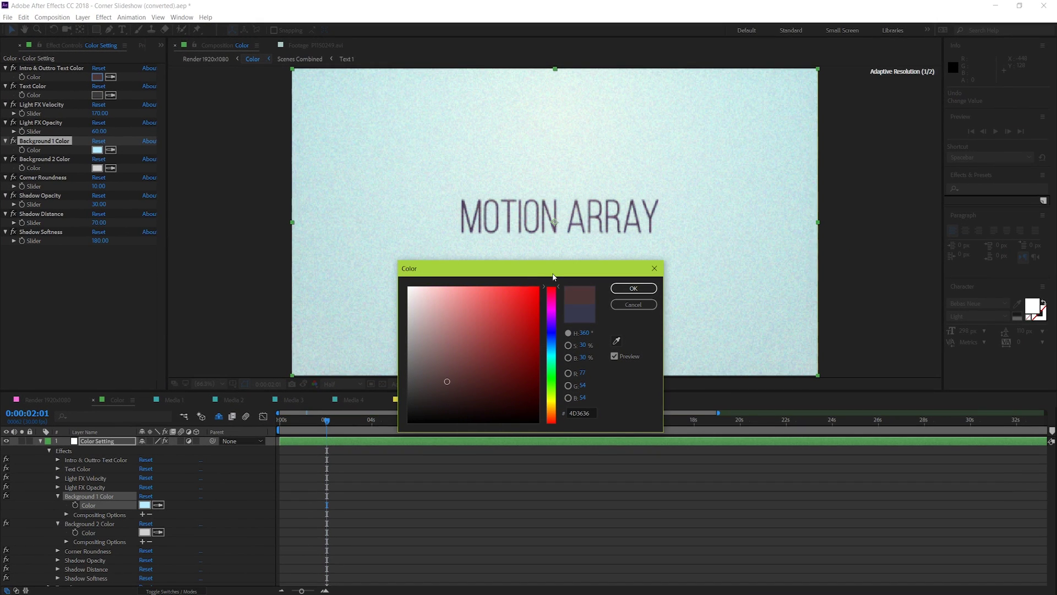
left_click(537, 289)
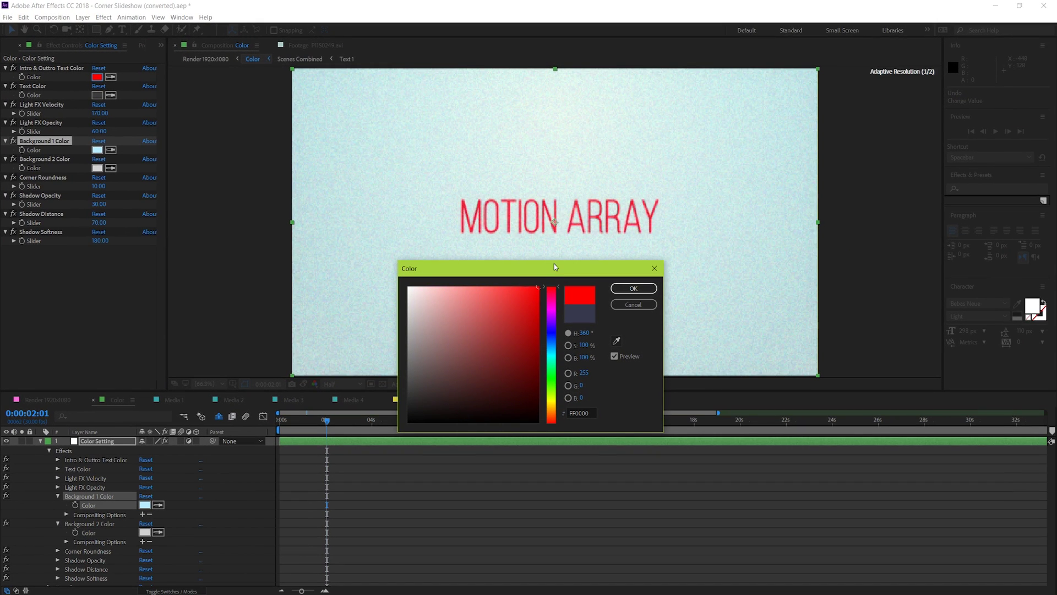
left_click(633, 304)
key("ctrl+z")
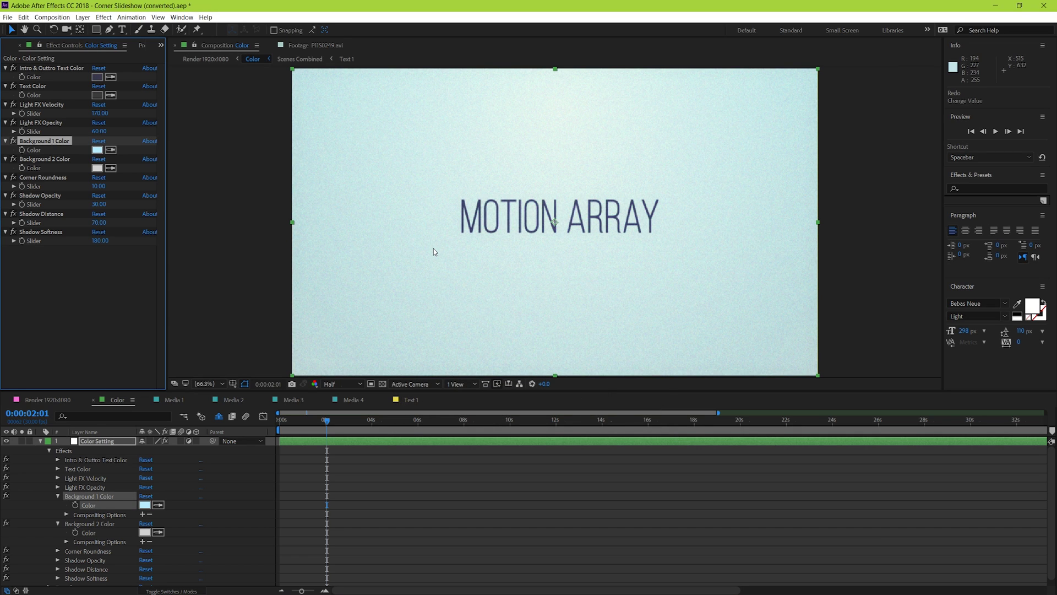
left_click_drag(327, 421, 419, 423)
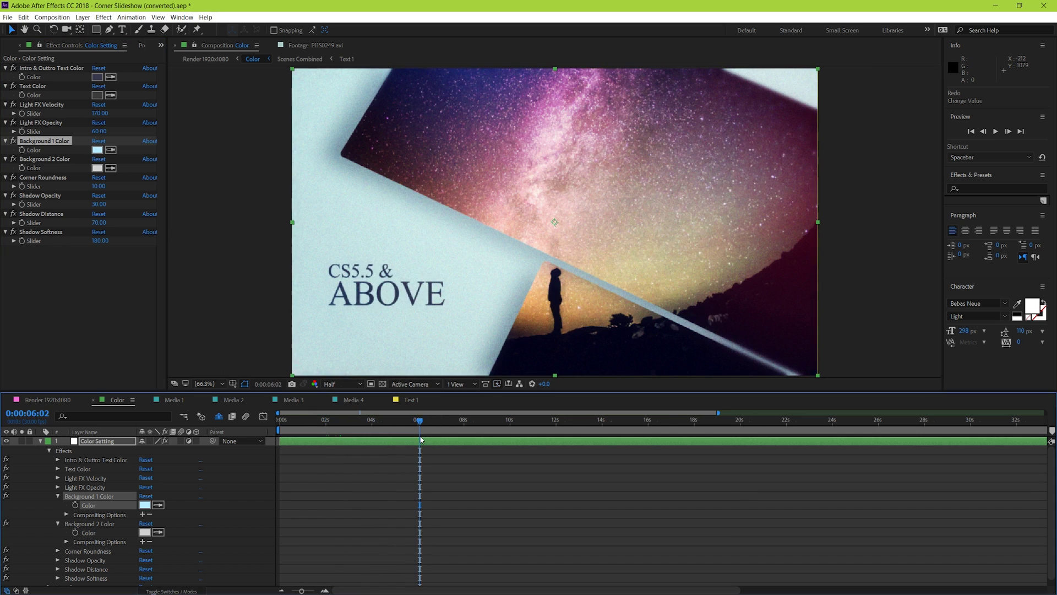
left_click(56, 178)
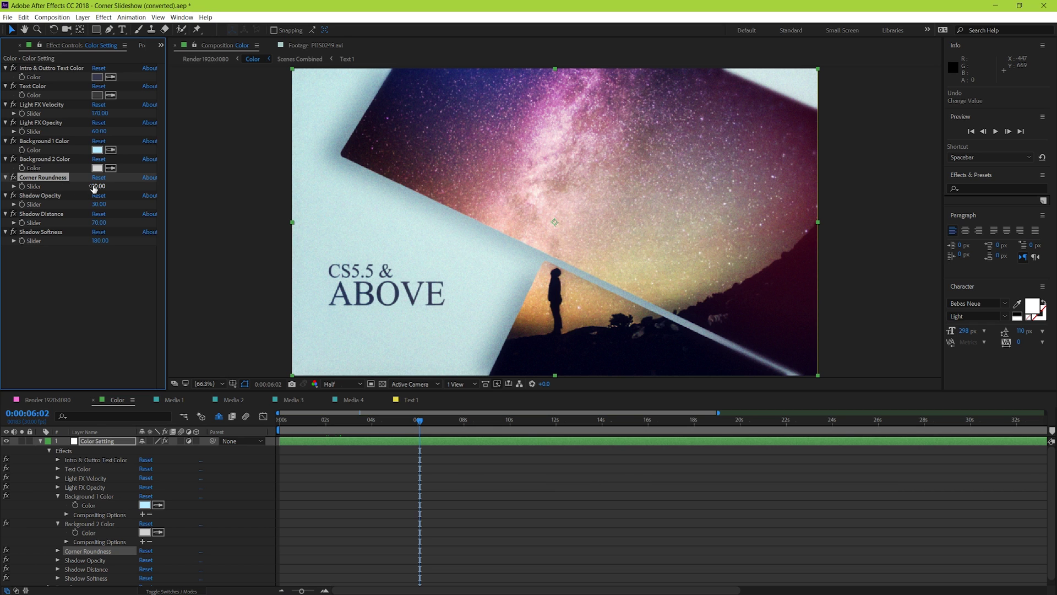
left_click_drag(99, 186, 165, 194)
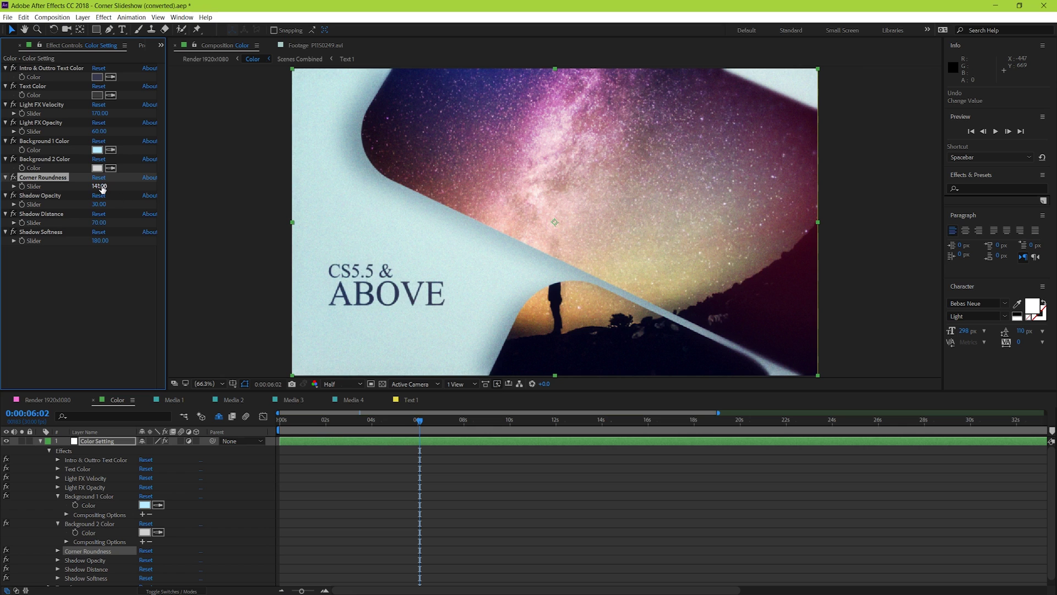
left_click_drag(101, 185, 195, 188)
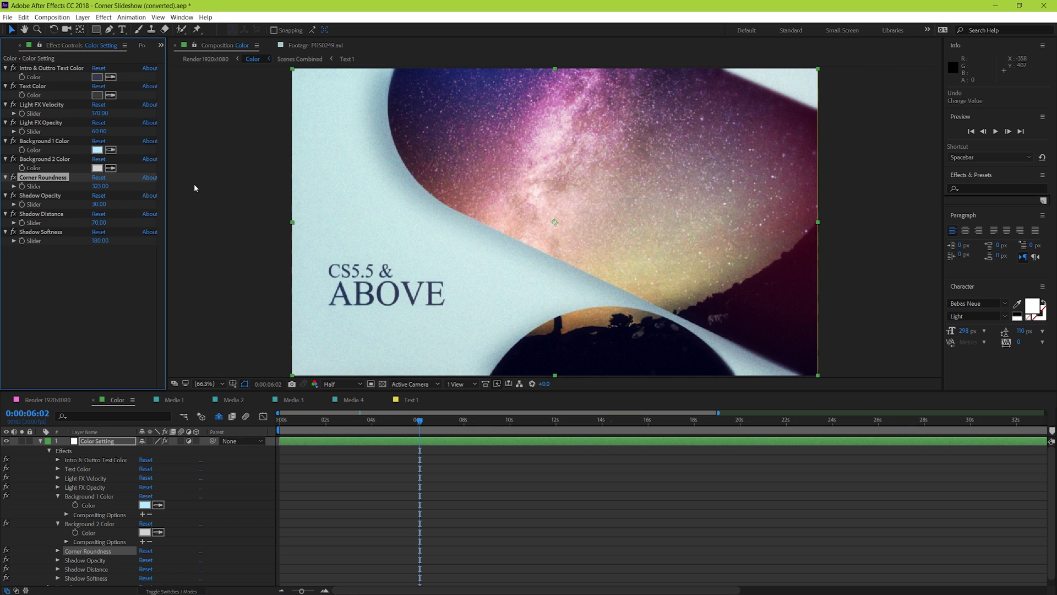
left_click_drag(101, 187, 6, 196)
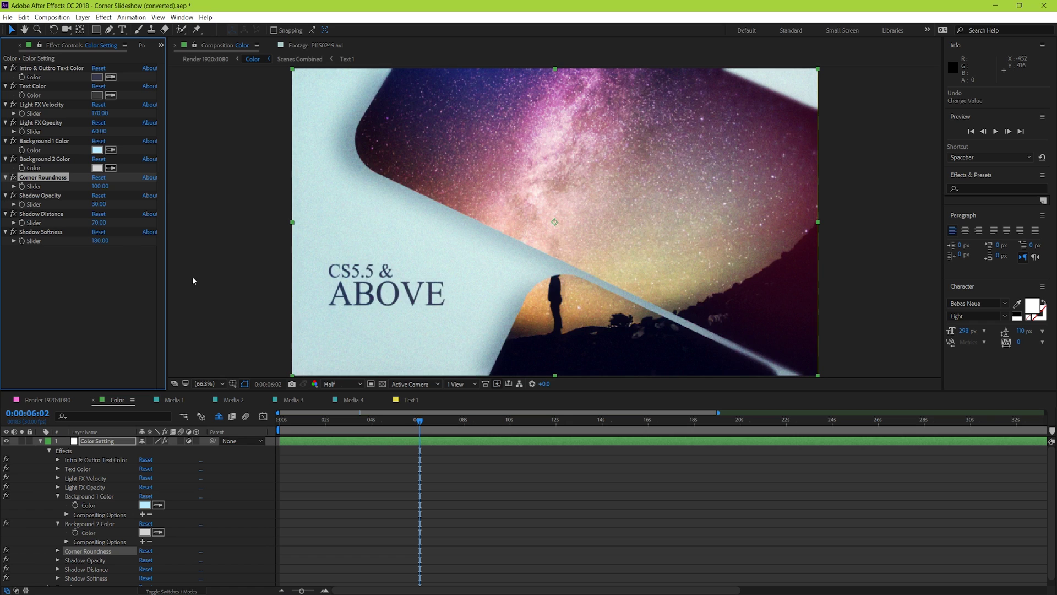
key("ctrl+z")
key("ctrl+z")
key("ctrl+z")
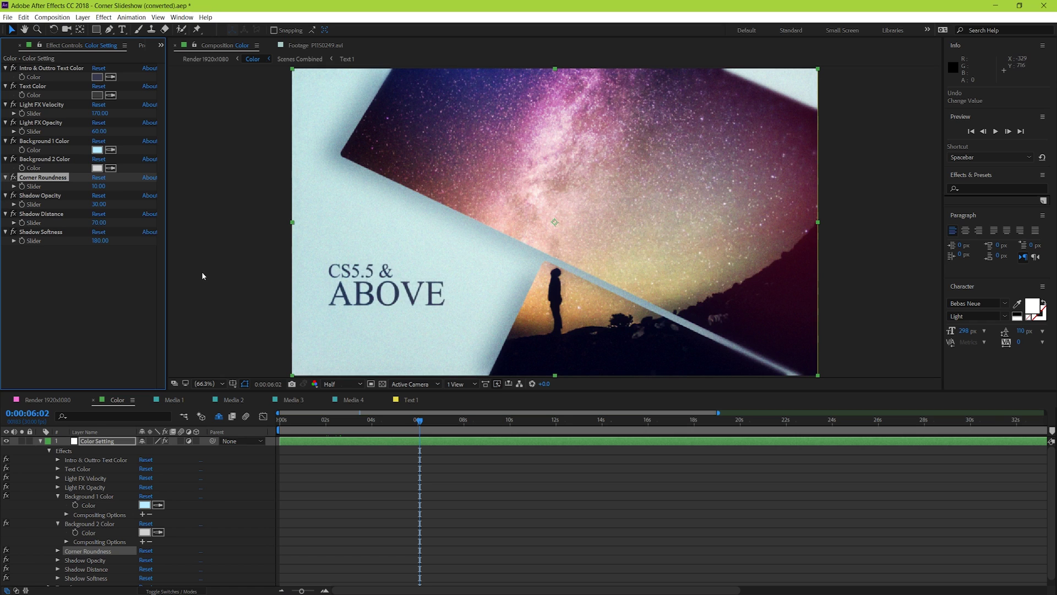